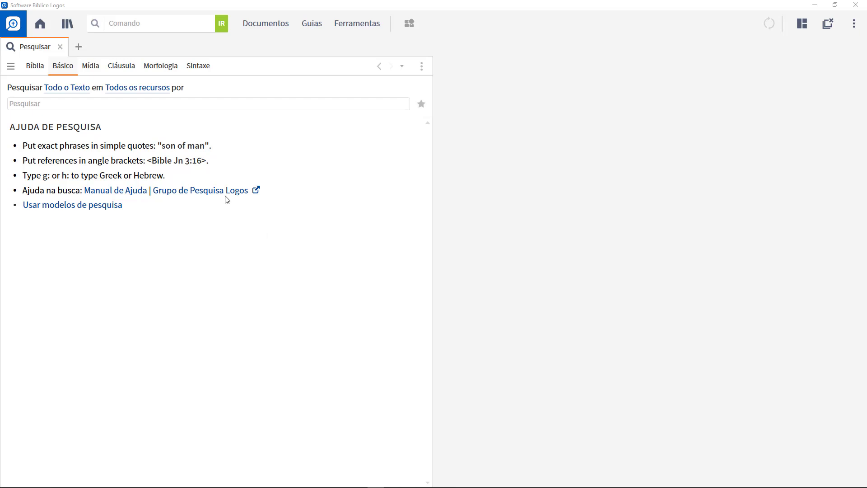
- Search all resources for "graça verdade" and repeat the search in the Almeida Revista e Atualizada Bible
{"action": "left_click", "coordinate": [69, 103]}
{"action": "type", "text": "graça"}
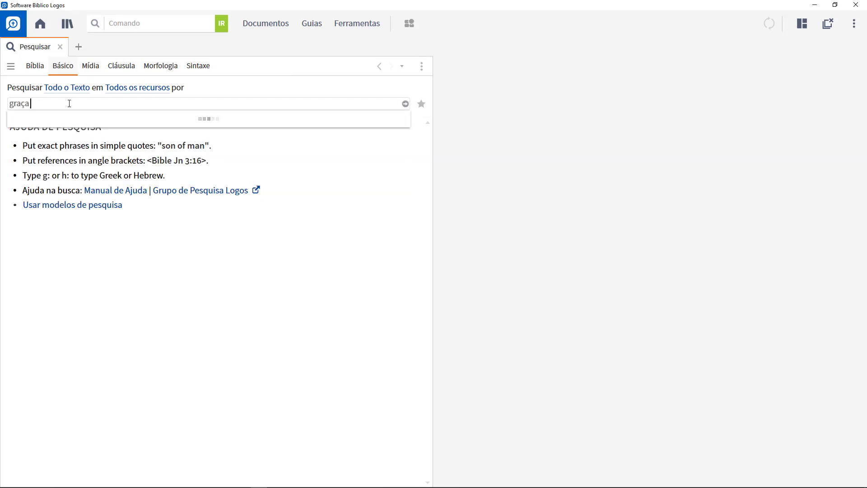
{"action": "type", "text": " verdade"}
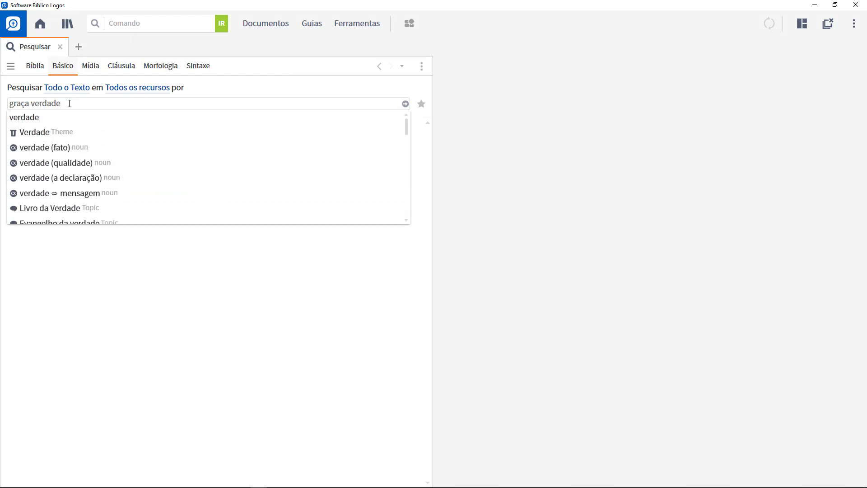
{"action": "key", "text": "Return"}
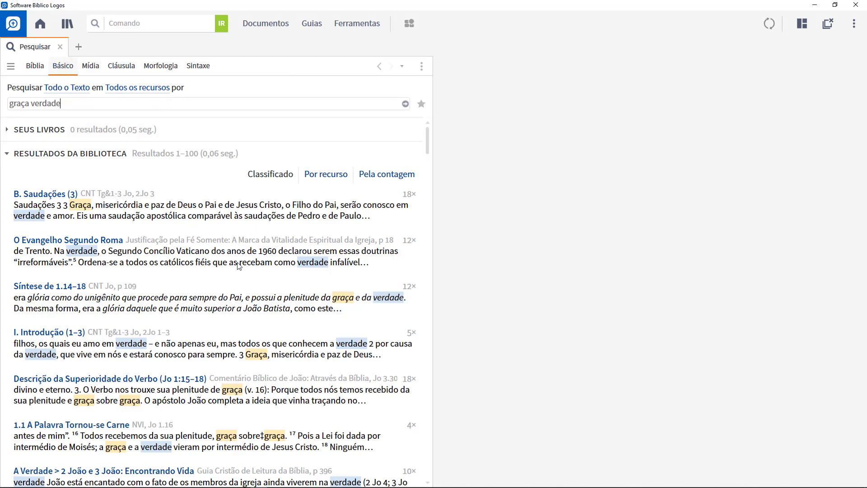
{"action": "left_click", "coordinate": [36, 67]}
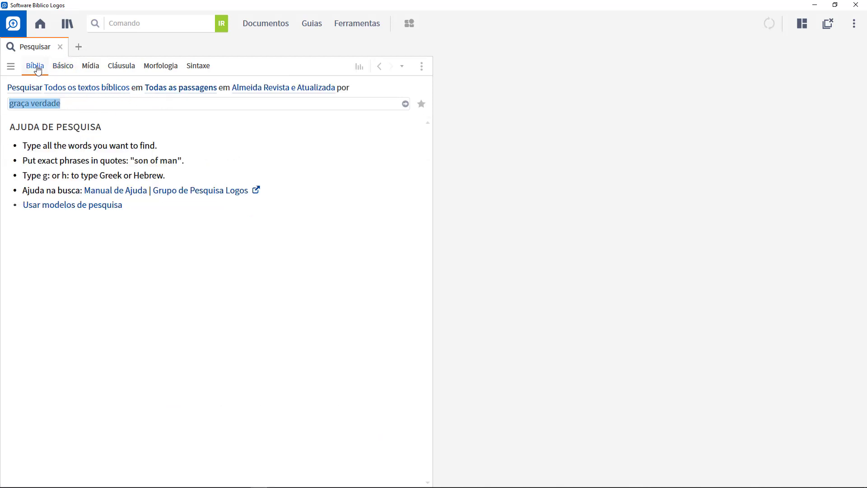
{"action": "left_click", "coordinate": [405, 104]}
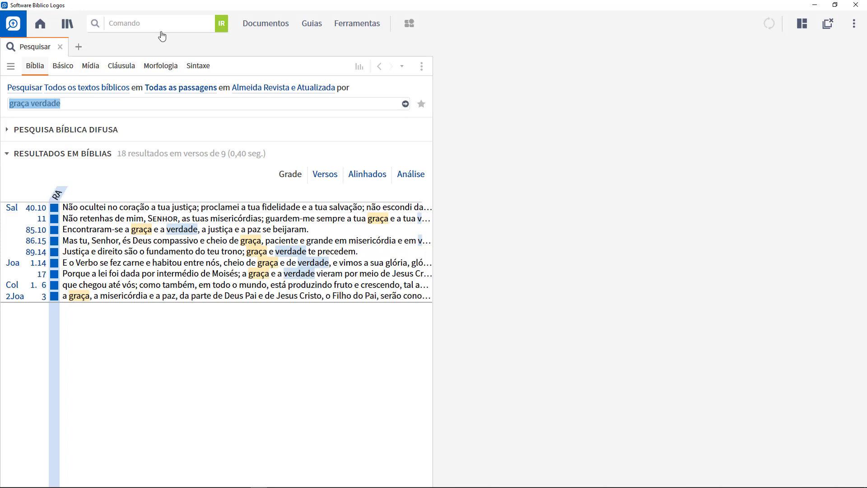
- Rerun the Bible search with the E operator between the two words, as "graça E verdade"
{"action": "left_click", "coordinate": [72, 105]}
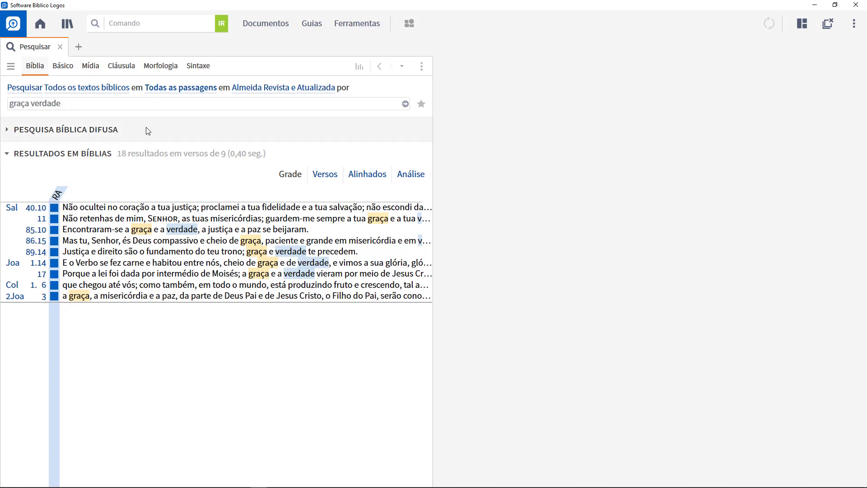
{"action": "type", "text": "E"}
{"action": "key", "text": "Return"}
{"action": "key", "text": "BackSpace"}
{"action": "key", "text": "BackSpace"}
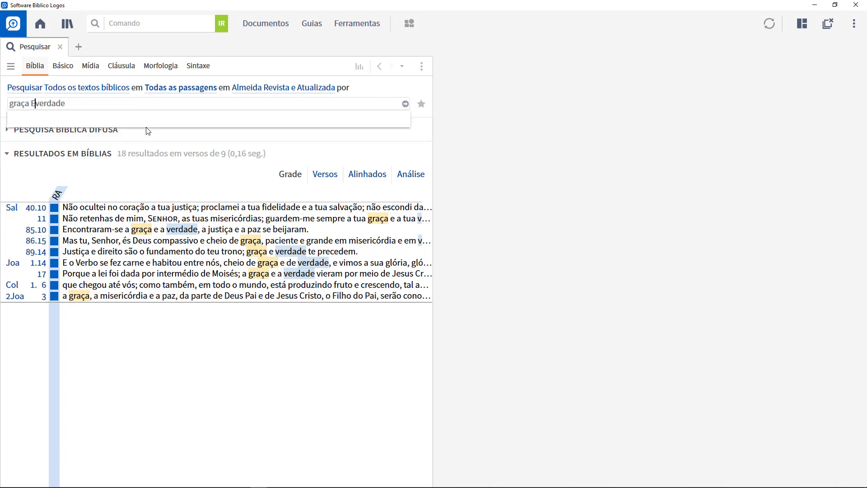
{"action": "type", "text": "E"}
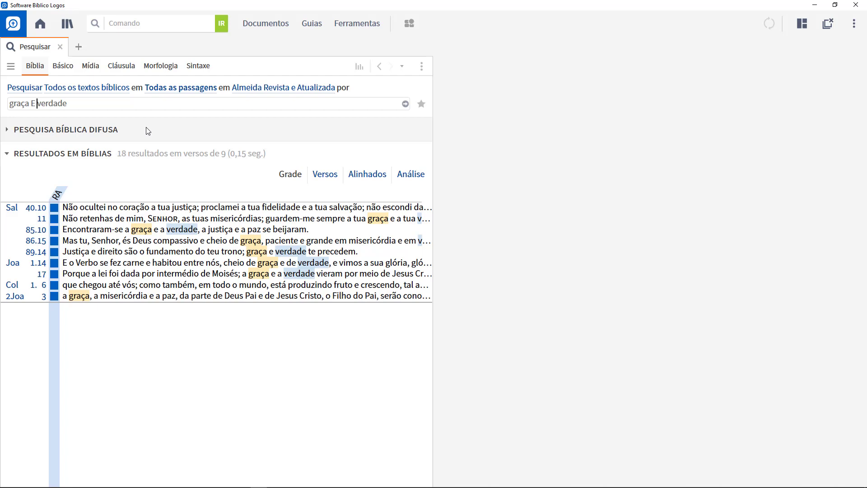
- Replace the E operator with a comma and run the Bible search for "graça, verdade"
{"action": "key", "text": "BackSpace"}
{"action": "key", "text": "BackSpace"}
{"action": "key", "text": "BackSpace"}
{"action": "type", "text": ","}
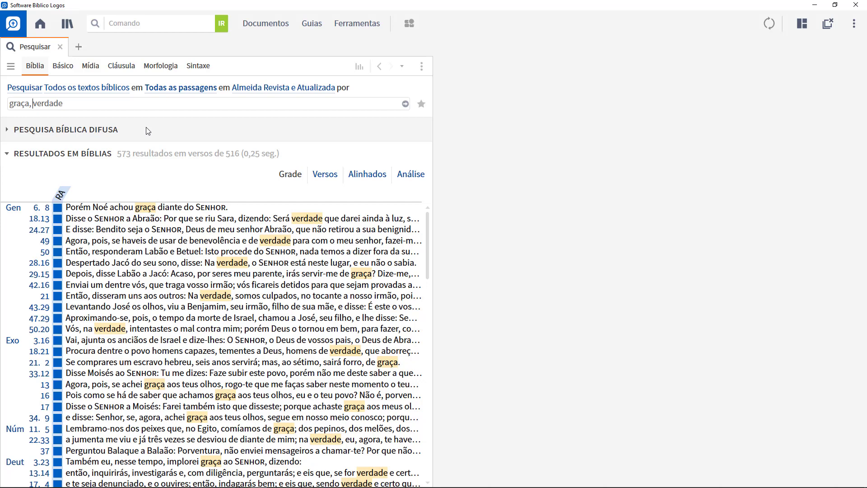
- Replace the comma with the OU operator and run the Bible search for "graça OU verdade"
{"action": "key", "text": "BackSpace"}
{"action": "key", "text": "BackSpace"}
{"action": "type", "text": "OU"}
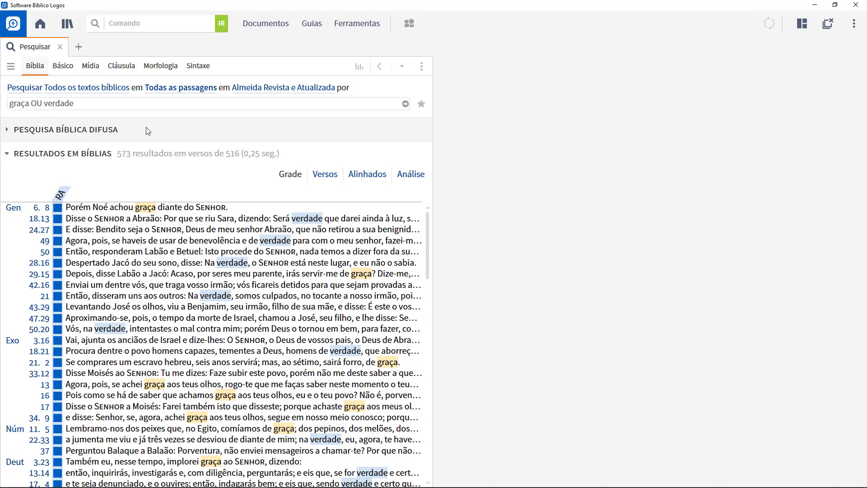
- Replace OU with the proximity operator and run the Bible search for "graça PERTO verdade"
{"action": "key", "text": "BackSpace"}
{"action": "key", "text": "BackSpace"}
{"action": "key", "text": "BackSpace"}
{"action": "type", "text": "PERTO"}
{"action": "key", "text": "Return"}
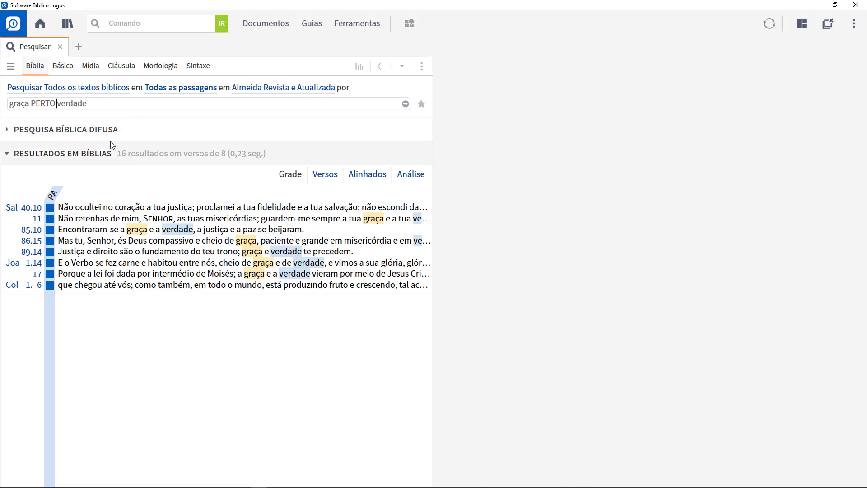
- Return to the basic search, remove PERTO from the query and search all resources for "graça verdade"
{"action": "left_click", "coordinate": [67, 68]}
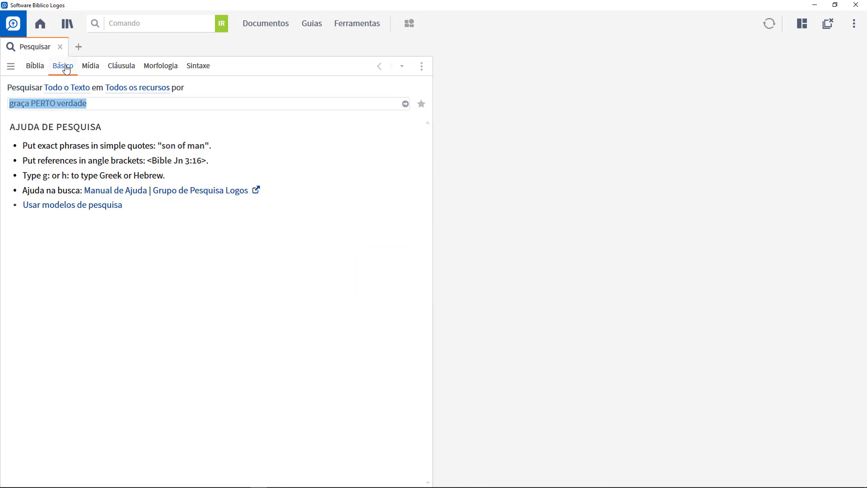
{"action": "left_click", "coordinate": [100, 104]}
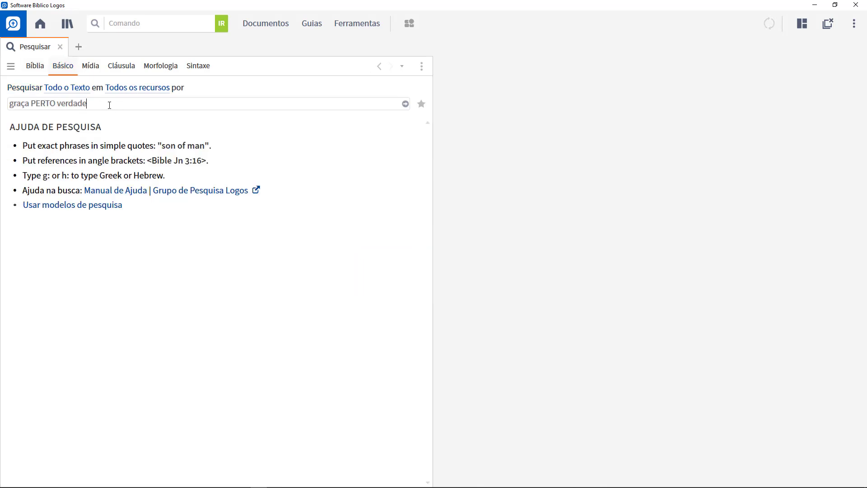
{"action": "left_click", "coordinate": [57, 104]}
{"action": "key", "text": "BackSpace"}
{"action": "key", "text": "BackSpace"}
{"action": "key", "text": "BackSpace"}
{"action": "key", "text": "BackSpace"}
{"action": "key", "text": "BackSpace"}
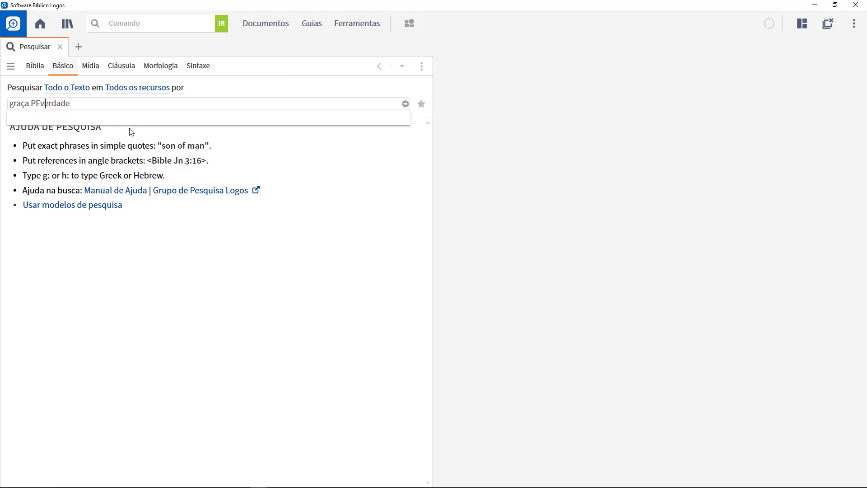
{"action": "left_click", "coordinate": [406, 106]}
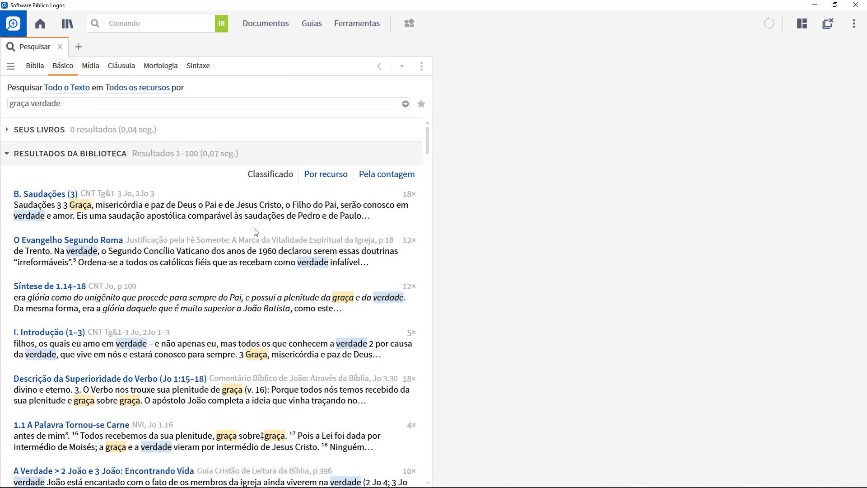
- Open the library result "A Verdade > 2 João e 3 João: Encontrando Vida" from the Guia Cristão de Leitura da Bíblia
{"action": "scroll", "coordinate": [213, 260], "scroll_direction": "down", "scroll_amount": 3}
{"action": "scroll", "coordinate": [219, 250], "scroll_direction": "down", "scroll_amount": 1}
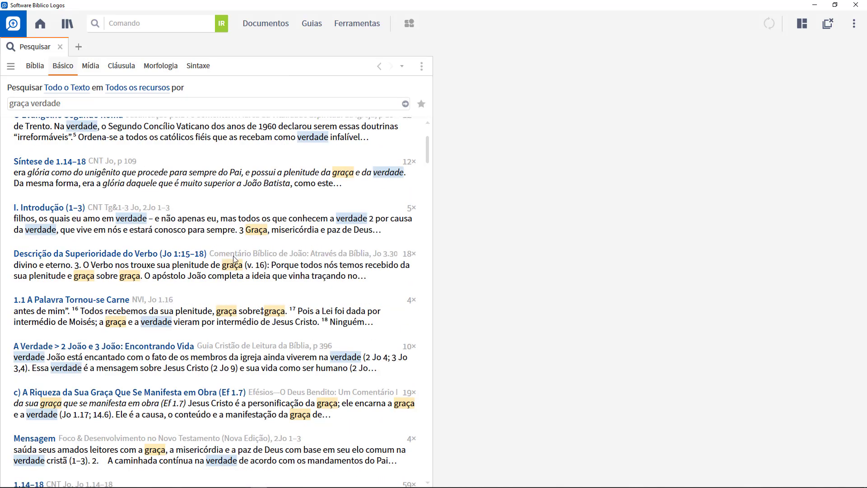
{"action": "scroll", "coordinate": [189, 332], "scroll_direction": "down", "scroll_amount": 1}
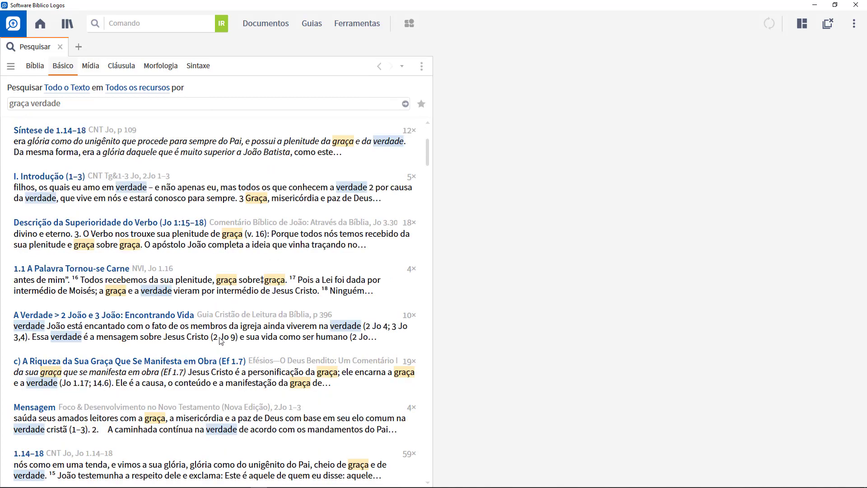
{"action": "scroll", "coordinate": [163, 326], "scroll_direction": "down", "scroll_amount": 1}
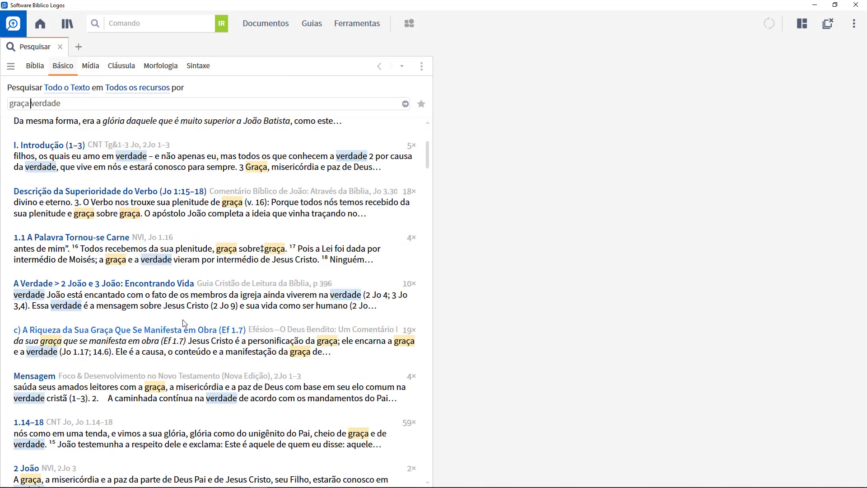
{"action": "left_click", "coordinate": [149, 287]}
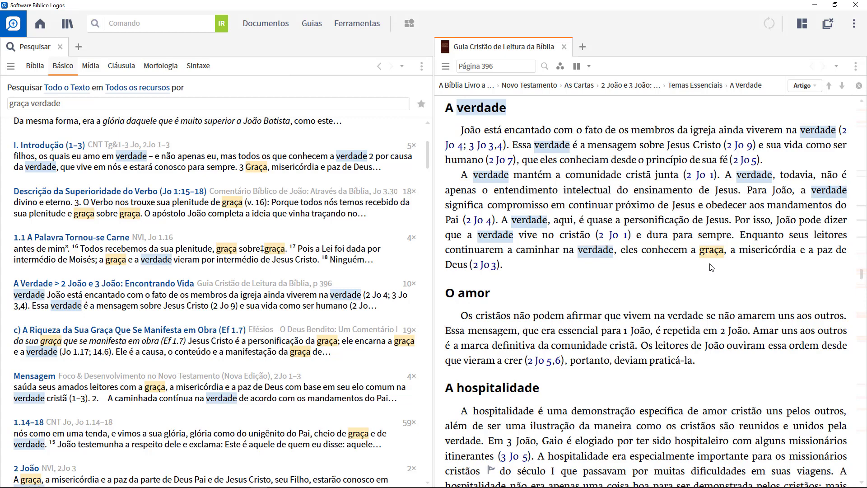
- Change the query to "graça PERTO verdade" and copy it into a newly opened second search
{"action": "left_click", "coordinate": [34, 104]}
{"action": "left_click", "coordinate": [32, 105]}
{"action": "type", "text": "PERTO"}
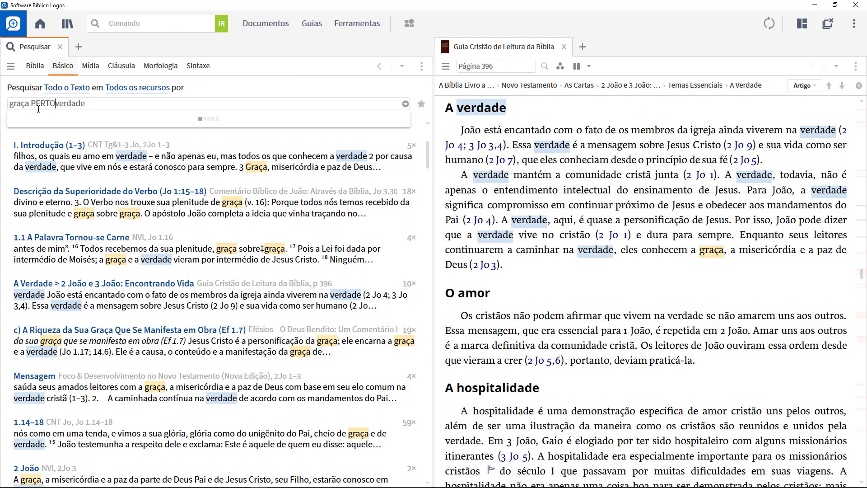
{"action": "left_click", "coordinate": [96, 24]}
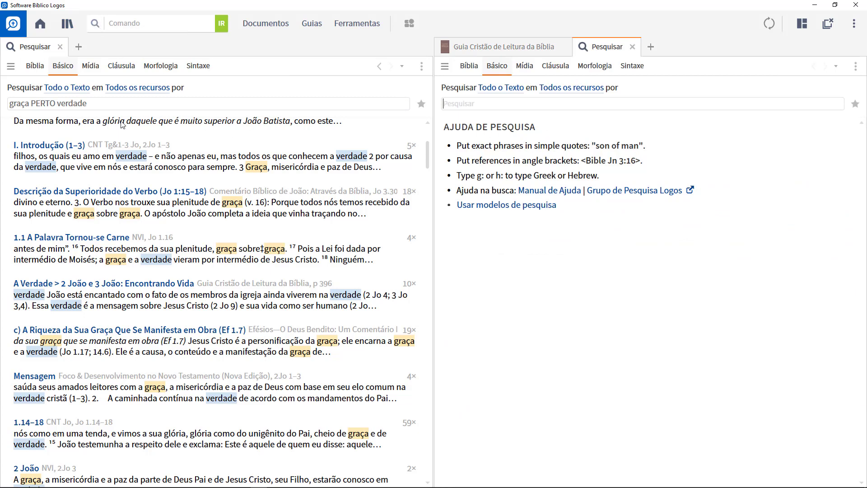
{"action": "left_click_drag", "start_coordinate": [128, 101], "coordinate": [1, 107]}
{"action": "key", "text": "ctrl+c"}
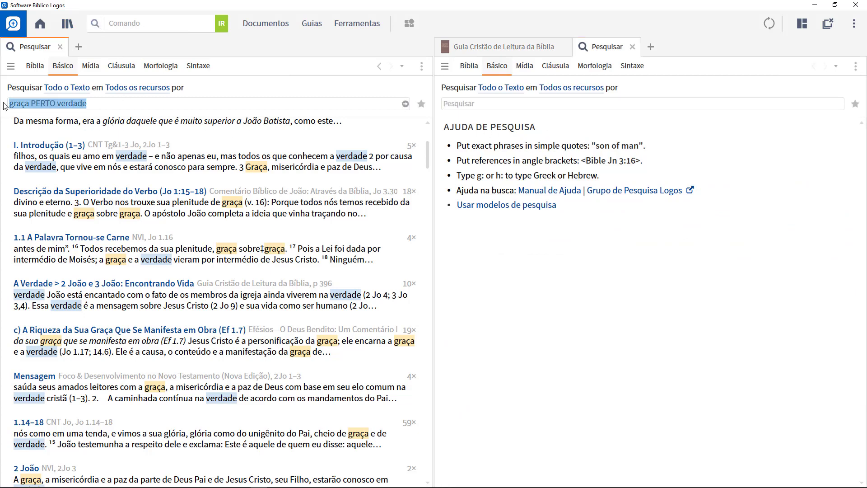
{"action": "left_click", "coordinate": [469, 103]}
{"action": "key", "text": "ctrl+v"}
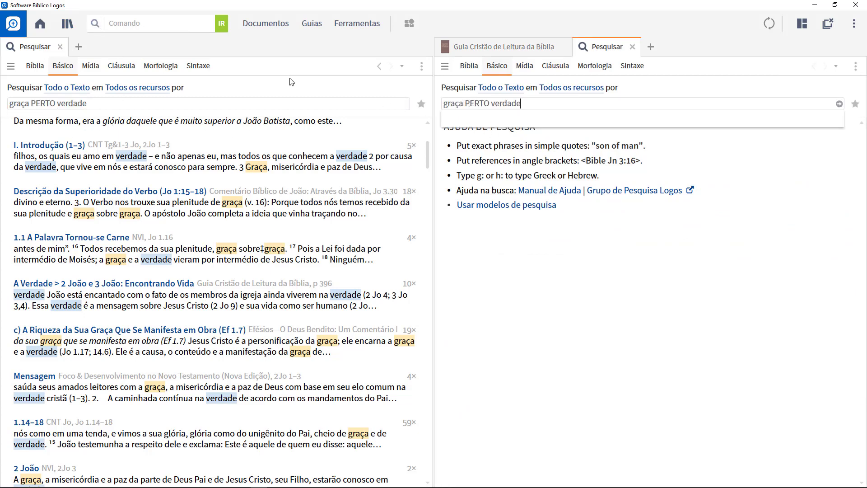
- Run the first search again as "graça verdade" and the second one as "graça PERTO verdade" for comparison
{"action": "left_click", "coordinate": [56, 104]}
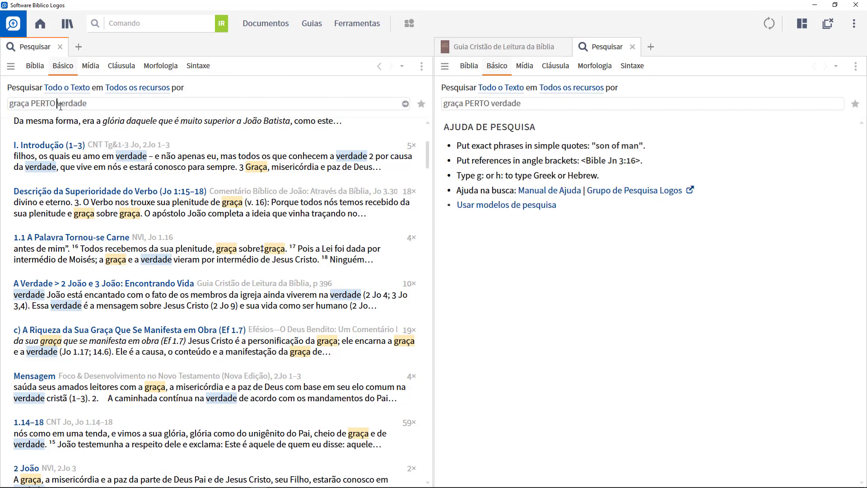
{"action": "key", "text": "BackSpace"}
{"action": "key", "text": "BackSpace"}
{"action": "key", "text": "BackSpace"}
{"action": "key", "text": "BackSpace"}
{"action": "key", "text": "BackSpace"}
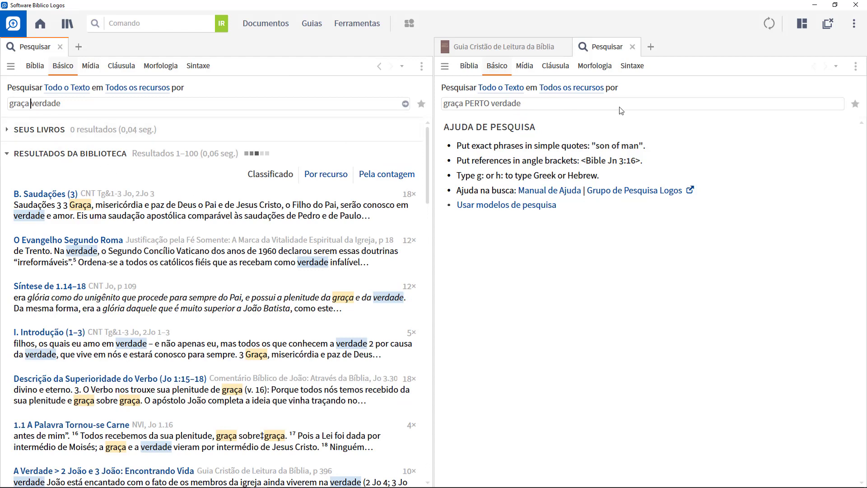
{"action": "left_click", "coordinate": [820, 105]}
{"action": "left_click", "coordinate": [839, 104]}
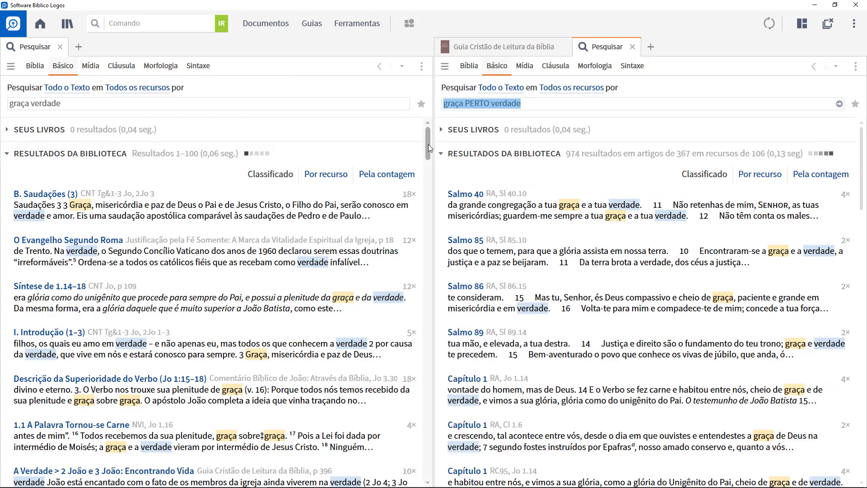
- Compare how close together the two words appear in the result lists of both searches
{"action": "left_click_drag", "start_coordinate": [428, 144], "coordinate": [429, 304]}
{"action": "left_click_drag", "start_coordinate": [445, 343], "coordinate": [421, 463]}
{"action": "scroll", "coordinate": [428, 450], "scroll_direction": "down", "scroll_amount": 3}
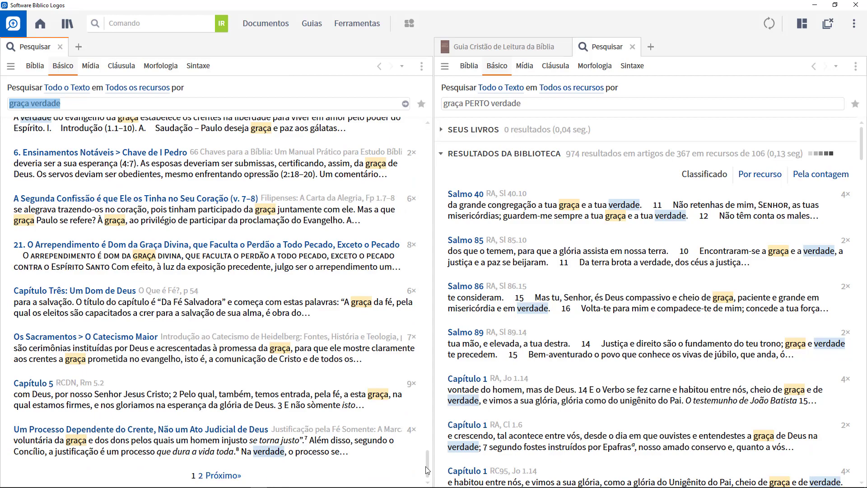
{"action": "left_click_drag", "start_coordinate": [427, 465], "coordinate": [429, 132]}
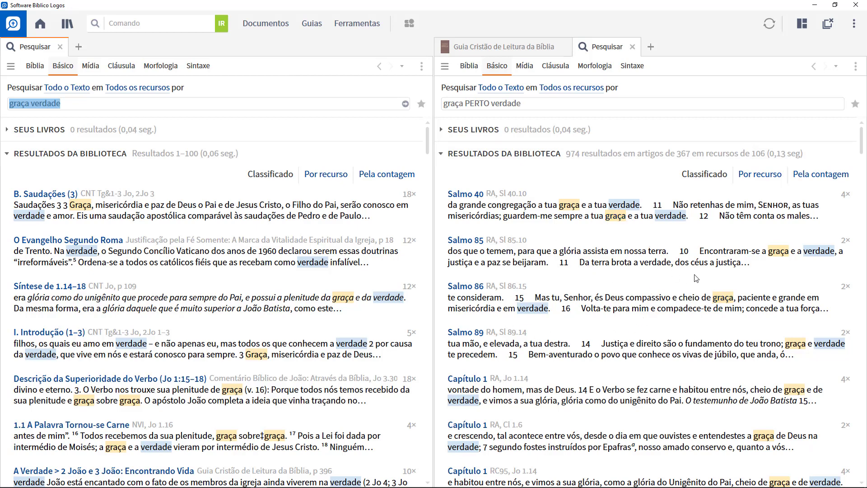
{"action": "left_click_drag", "start_coordinate": [865, 145], "coordinate": [864, 275]}
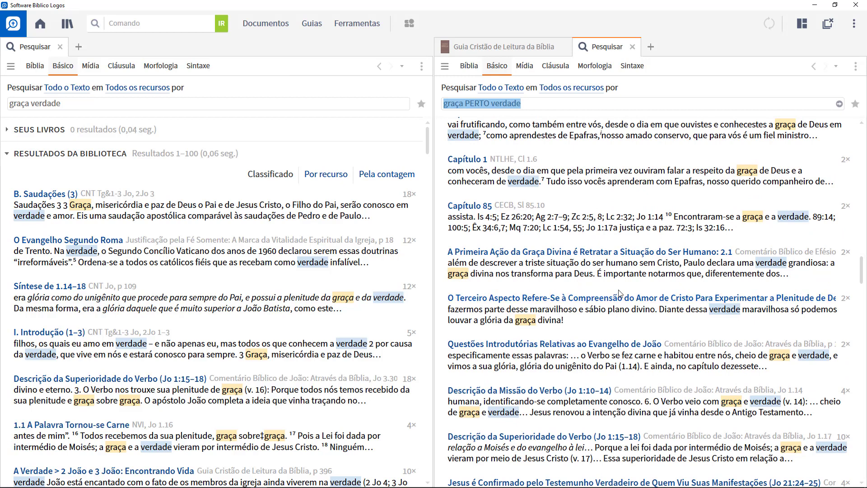
{"action": "left_click", "coordinate": [566, 348]}
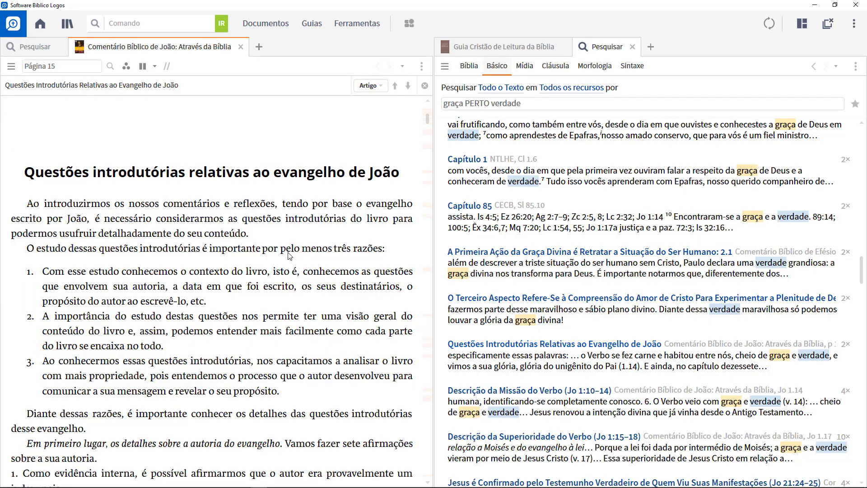
{"action": "left_click_drag", "start_coordinate": [428, 119], "coordinate": [427, 123]}
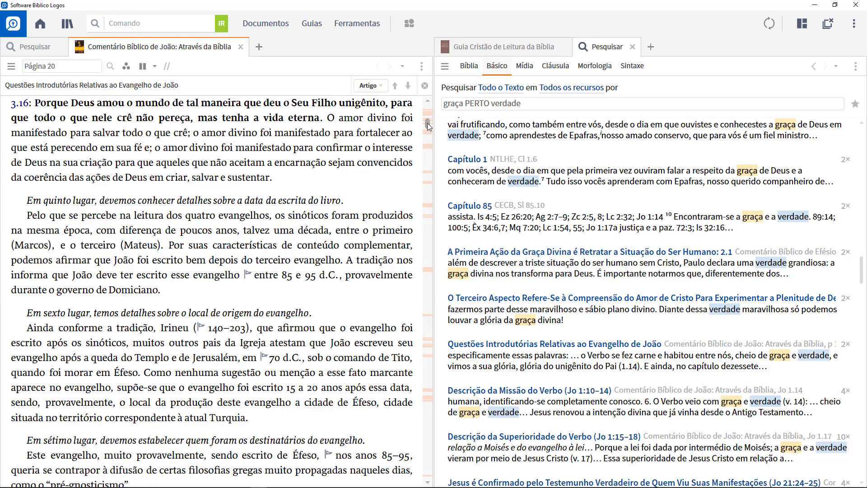
{"action": "left_click", "coordinate": [241, 48]}
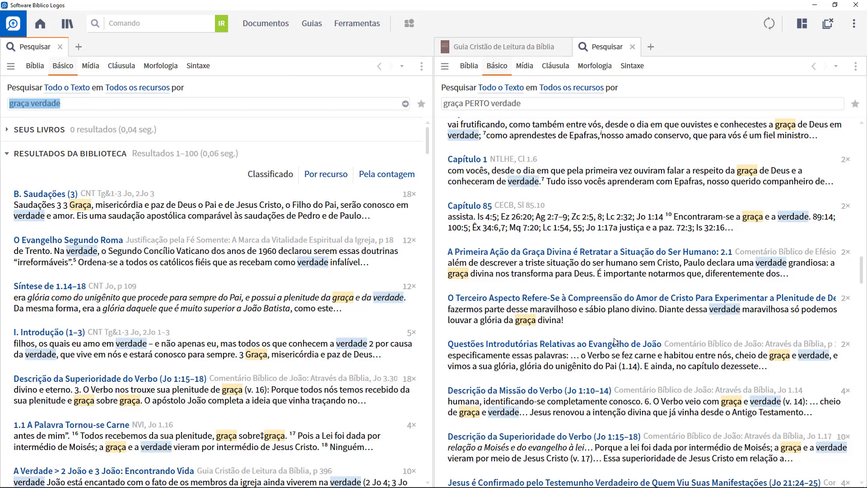
- Open the result "Questões Introdutórias Relativas ao Evangelho de João" from the PERTO search, skim the article for highlighted words, and close it
{"action": "left_click", "coordinate": [570, 348]}
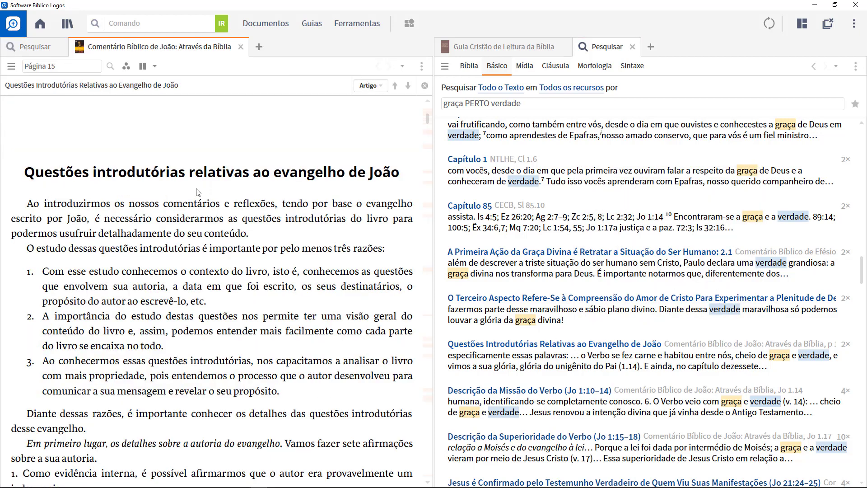
{"action": "scroll", "coordinate": [230, 217], "scroll_direction": "down", "scroll_amount": 8}
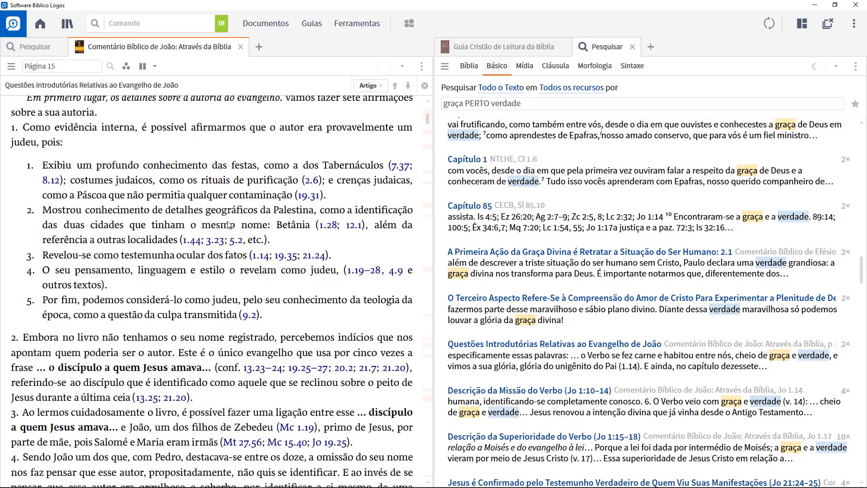
{"action": "scroll", "coordinate": [228, 225], "scroll_direction": "down", "scroll_amount": 4}
{"action": "scroll", "coordinate": [228, 229], "scroll_direction": "down", "scroll_amount": 6}
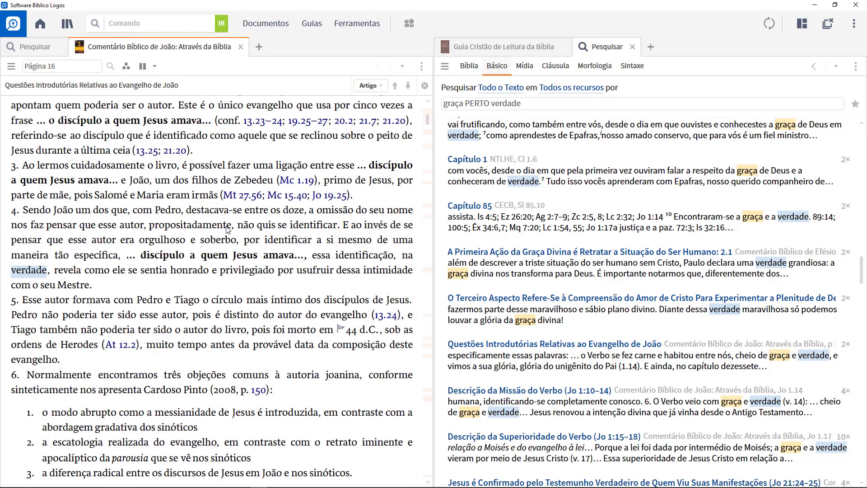
{"action": "scroll", "coordinate": [228, 231], "scroll_direction": "down", "scroll_amount": 7}
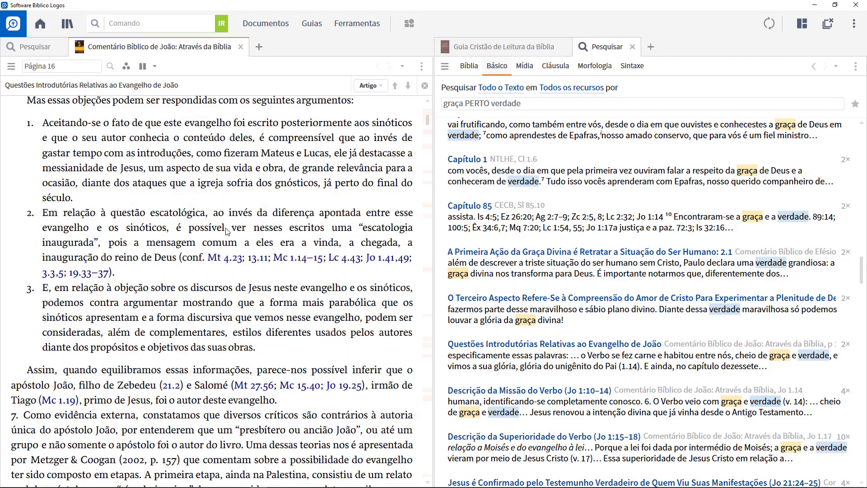
{"action": "scroll", "coordinate": [243, 214], "scroll_direction": "up", "scroll_amount": 6}
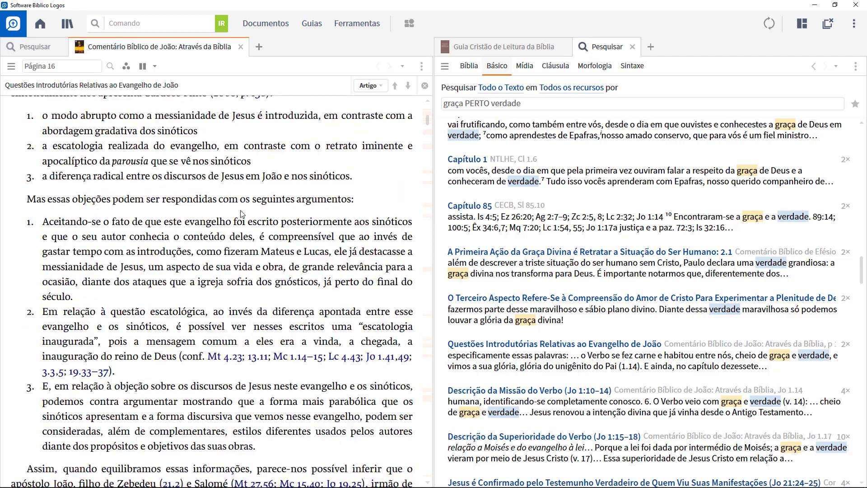
{"action": "left_click", "coordinate": [241, 47]}
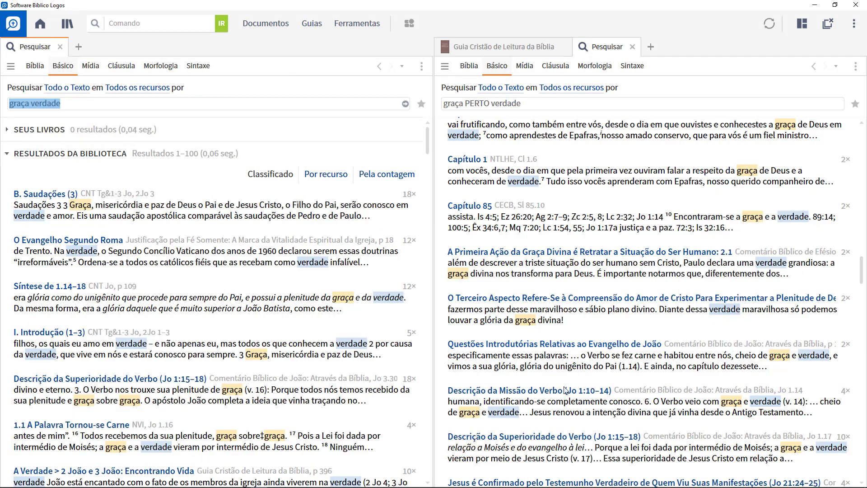
- Open the same João commentary result directly at its matched "graça e verdade" passage, read the surrounding text, and close the book
{"action": "left_click", "coordinate": [780, 357]}
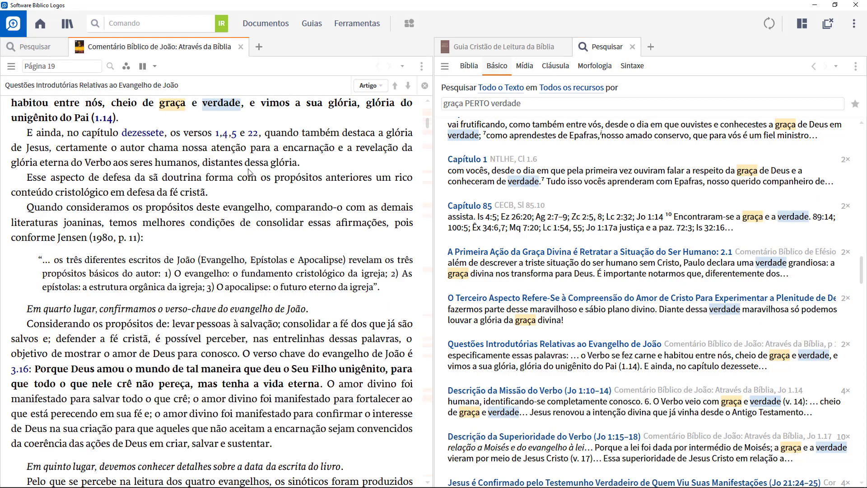
{"action": "scroll", "coordinate": [251, 174], "scroll_direction": "up", "scroll_amount": 1}
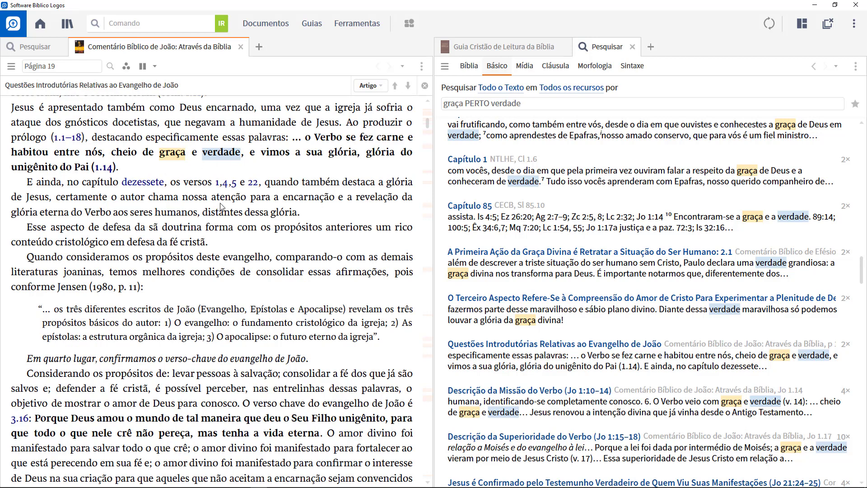
{"action": "left_click", "coordinate": [241, 46]}
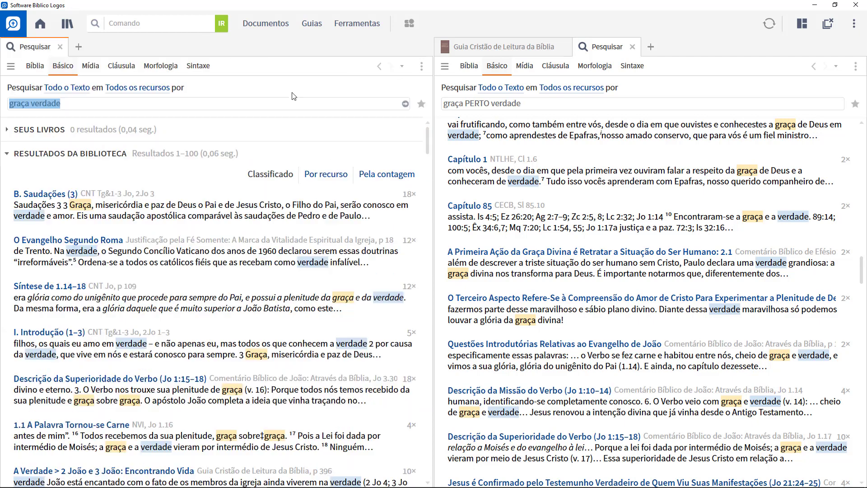
- Close the "graça PERTO verdade" search and the Guia Cristão de Leitura da Bíblia, keeping only the first search open
{"action": "left_click", "coordinate": [481, 103]}
{"action": "left_click", "coordinate": [522, 104]}
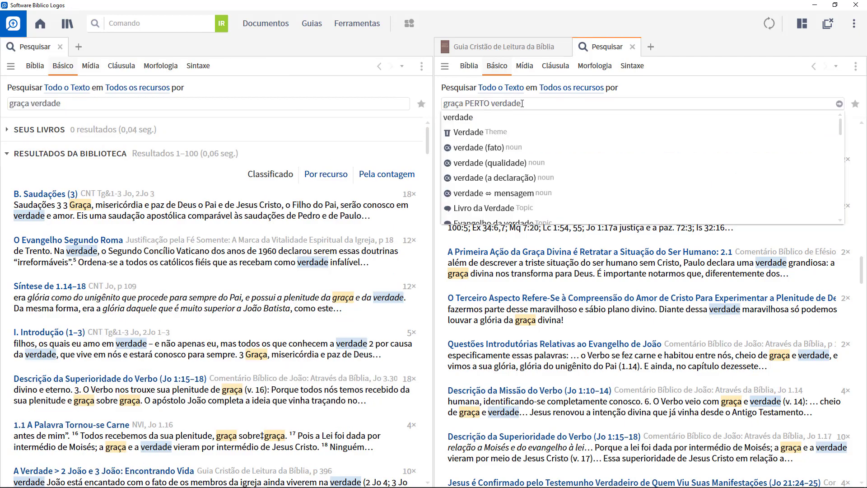
{"action": "left_click", "coordinate": [568, 274]}
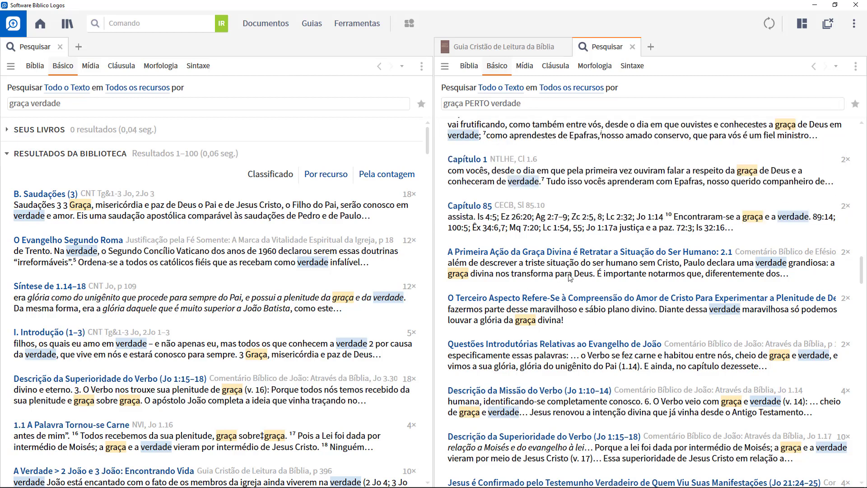
{"action": "mouse_move", "coordinate": [487, 159]}
{"action": "left_click", "coordinate": [633, 47]}
{"action": "left_click", "coordinate": [564, 47]}
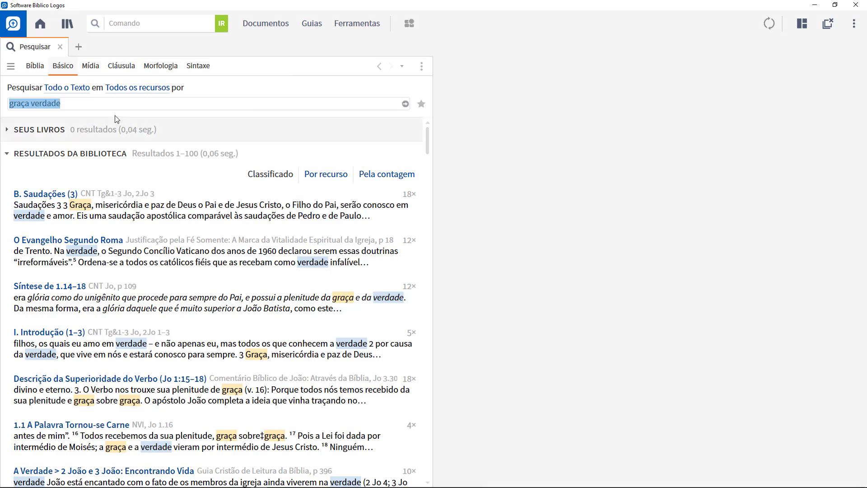
- Remove the word "verdade" from the remaining search query, leaving only "graça"
{"action": "left_click", "coordinate": [87, 105]}
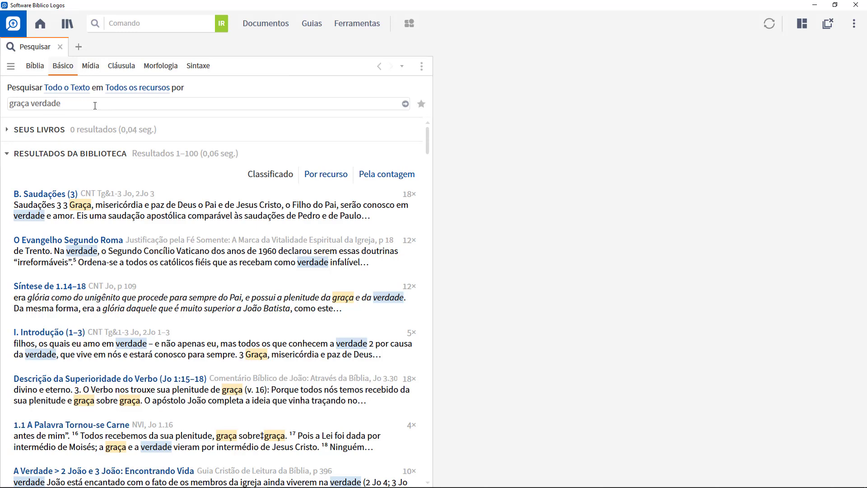
{"action": "key", "text": "BackSpace"}
{"action": "key", "text": "BackSpace"}
{"action": "key", "text": "BackSpace"}
{"action": "key", "text": "BackSpace"}
{"action": "key", "text": "BackSpace"}
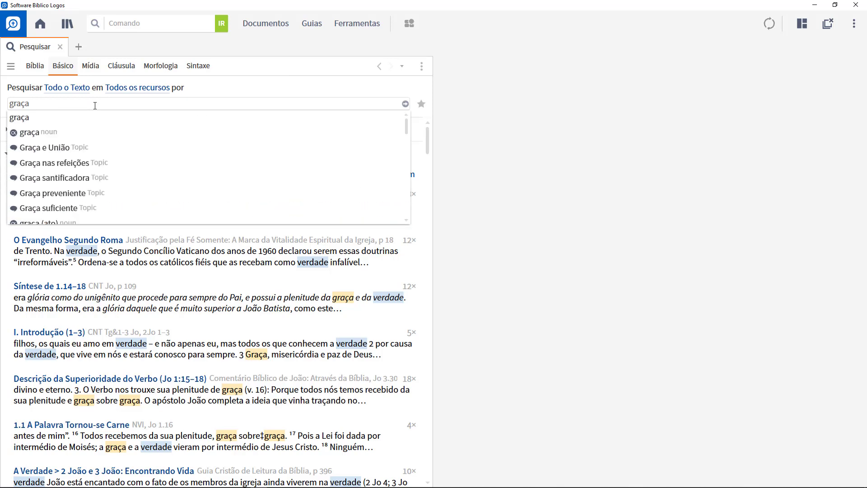
{"action": "type", "text": "VERDADE"}
{"action": "key", "text": "BackSpace"}
{"action": "key", "text": "BackSpace"}
{"action": "key", "text": "BackSpace"}
{"action": "key", "text": "BackSpace"}
{"action": "key", "text": "BackSpace"}
{"action": "key", "text": "BackSpace"}
{"action": "key", "text": "BackSpace"}
- Complete the query as "graça EM 2 PALAVRAS verdade", run the library search, and look through the results
{"action": "type", "text": "verdade"}
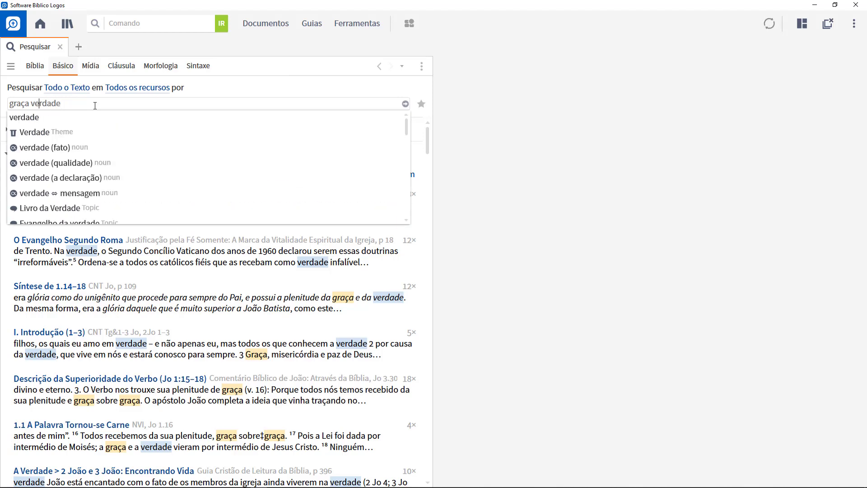
{"action": "key", "text": "ctrl+Left"}
{"action": "type", "text": "EM "}
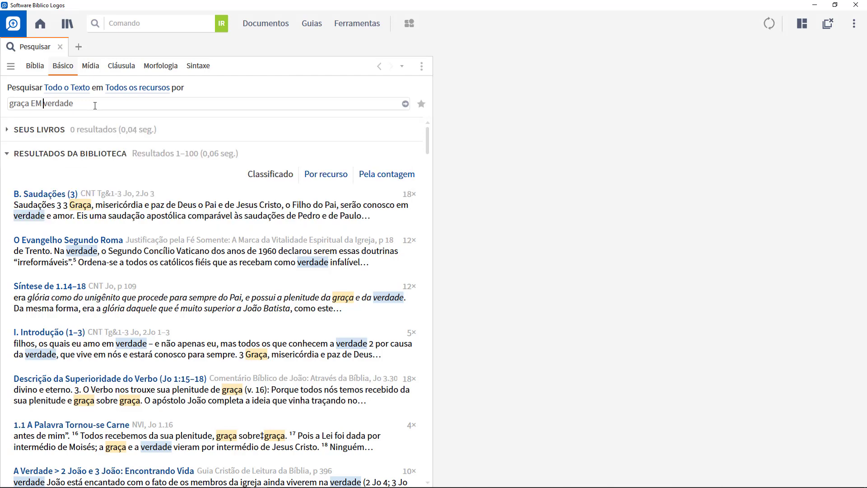
{"action": "type", "text": "2 PALAVRAS"}
{"action": "left_click", "coordinate": [405, 104]}
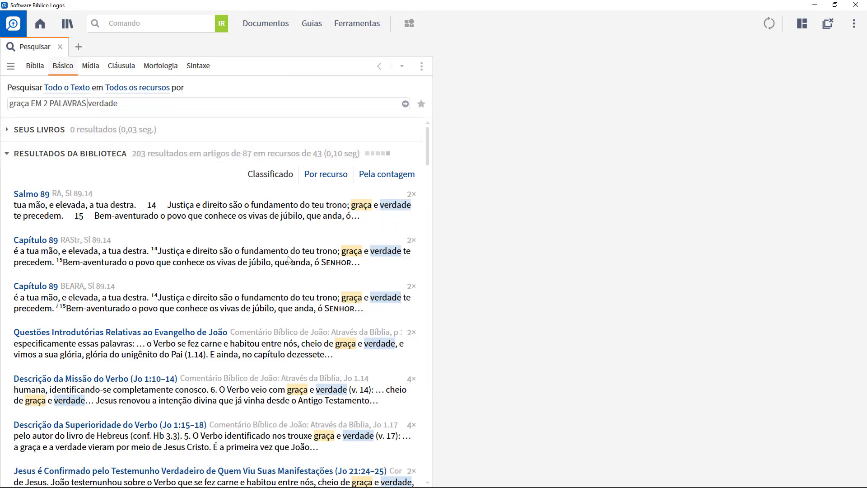
{"action": "scroll", "coordinate": [287, 264], "scroll_direction": "down", "scroll_amount": 6}
{"action": "scroll", "coordinate": [234, 290], "scroll_direction": "up", "scroll_amount": 5}
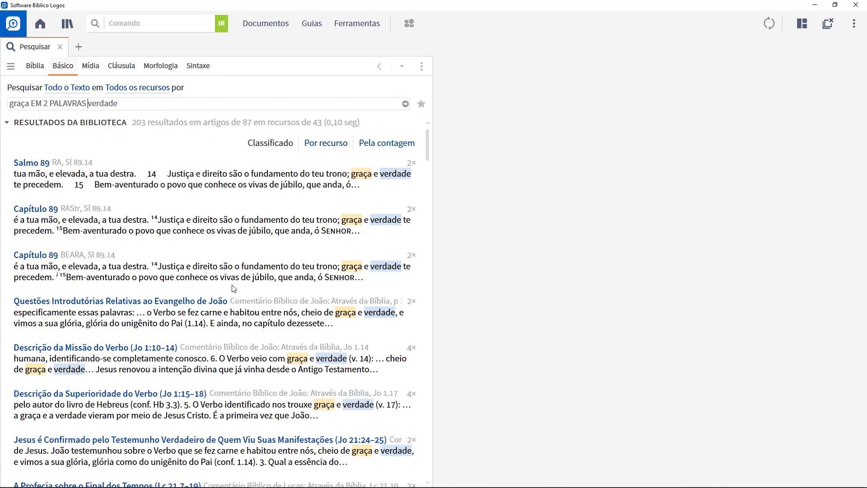
{"action": "scroll", "coordinate": [234, 288], "scroll_direction": "up", "scroll_amount": 1}
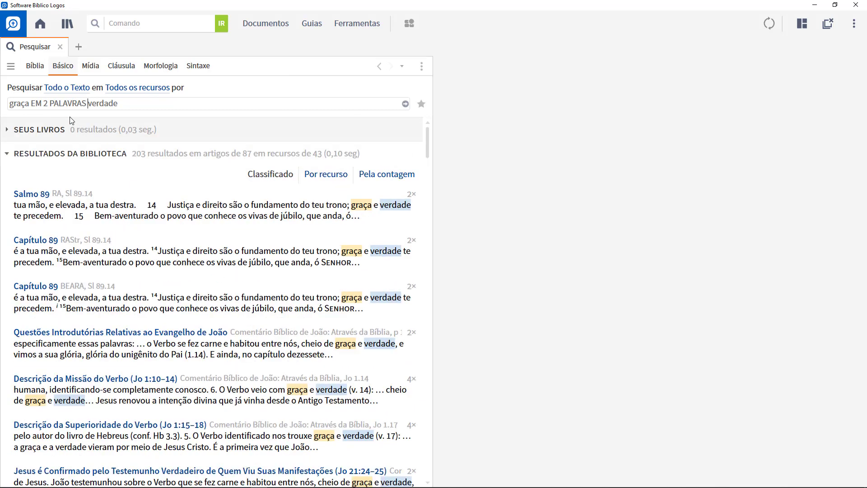
- Set the word distance in the query to 5 and run "graça EM 5 PALAVRAS verdade"
{"action": "double_click", "coordinate": [46, 104]}
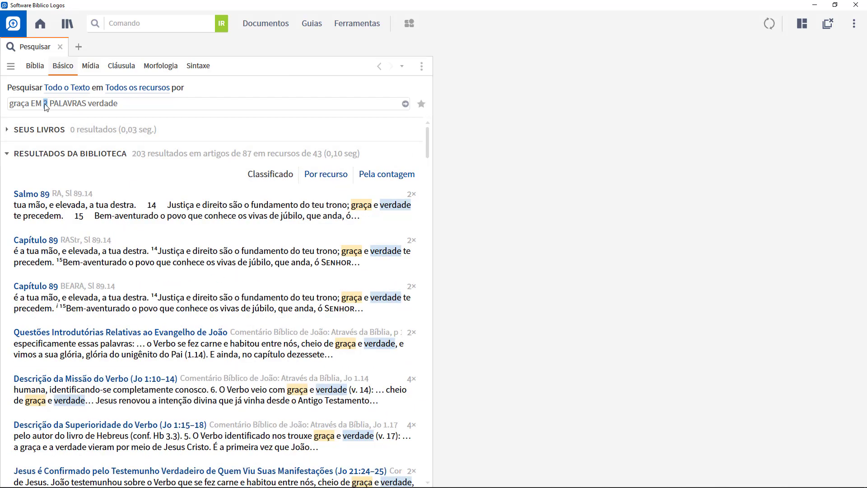
{"action": "type", "text": "5"}
{"action": "left_click", "coordinate": [405, 104]}
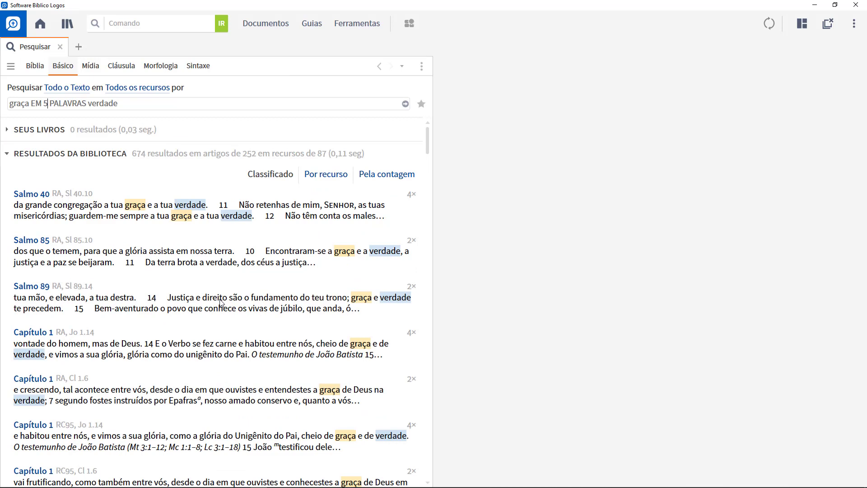
- Set the word distance in the query to 1 and run "graça EM 1 PALAVRAS verdade"
{"action": "key", "text": "BackSpace"}
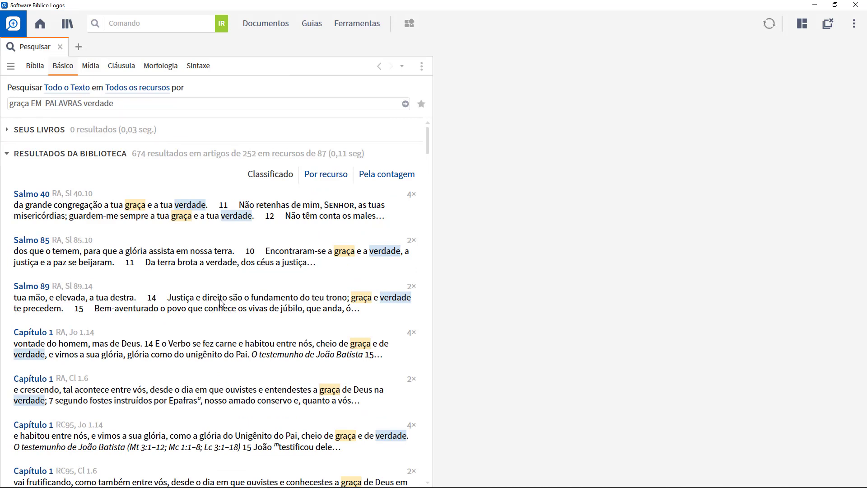
{"action": "type", "text": "1"}
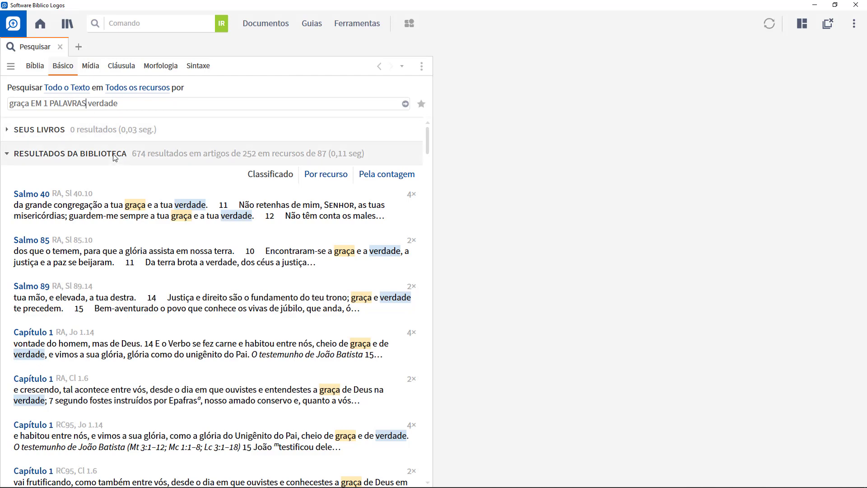
{"action": "key", "text": "BackSpace"}
{"action": "type", "text": "S"}
{"action": "key", "text": "Return"}
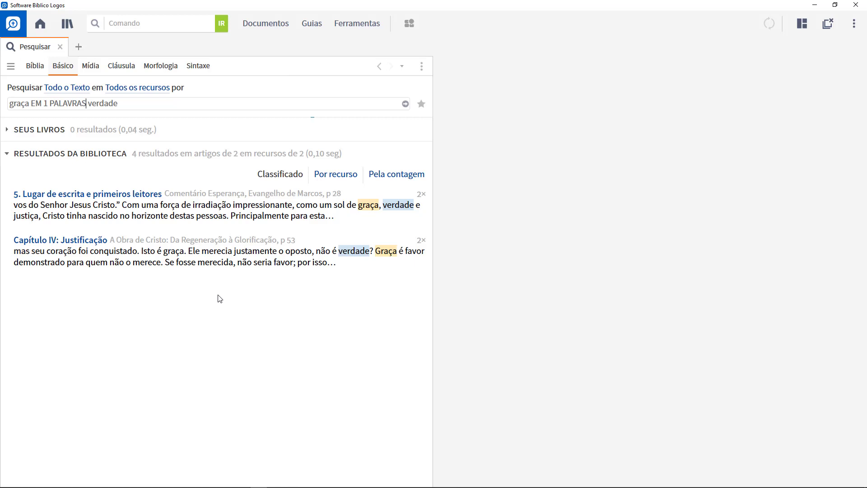
- Replace the word-distance operator with ANTES and run the search "graça ANTES verdade"
{"action": "key", "text": "BackSpace"}
{"action": "key", "text": "BackSpace"}
{"action": "key", "text": "BackSpace"}
{"action": "key", "text": "BackSpace"}
{"action": "key", "text": "BackSpace"}
{"action": "key", "text": "BackSpace"}
{"action": "key", "text": "BackSpace"}
{"action": "key", "text": "BackSpace"}
{"action": "key", "text": "BackSpace"}
{"action": "key", "text": "BackSpace"}
{"action": "key", "text": "BackSpace"}
{"action": "key", "text": "BackSpace"}
{"action": "key", "text": "BackSpace"}
{"action": "key", "text": "BackSpace"}
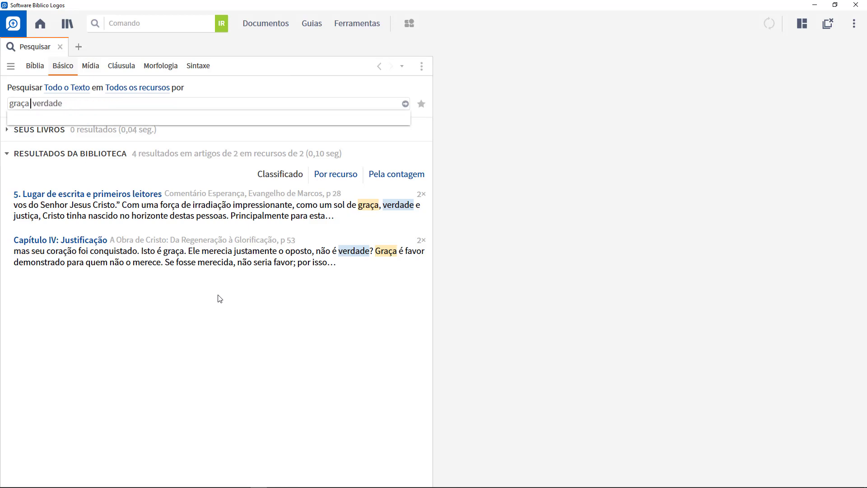
{"action": "type", "text": "ANTES"}
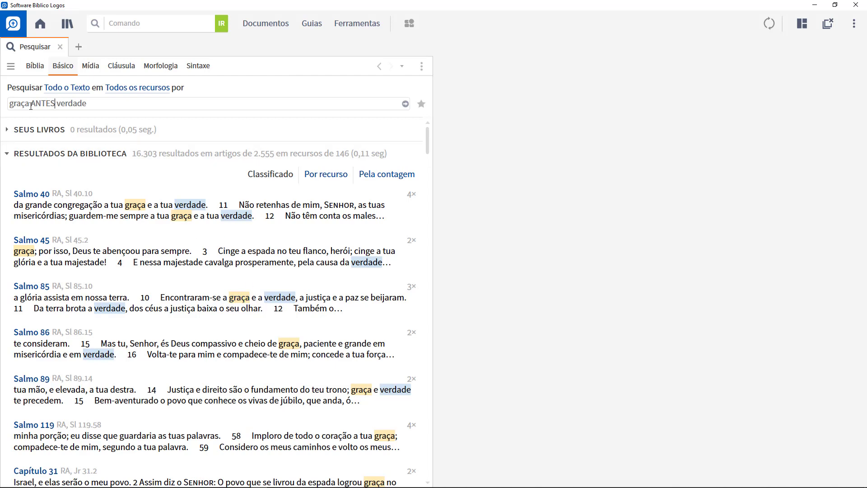
- Reverse the order of the two words in the query and run "verdade ANTES graça"
{"action": "left_click_drag", "start_coordinate": [27, 105], "coordinate": [1, 108]}
{"action": "type", "text": "verdade"}
{"action": "key", "text": "Delete"}
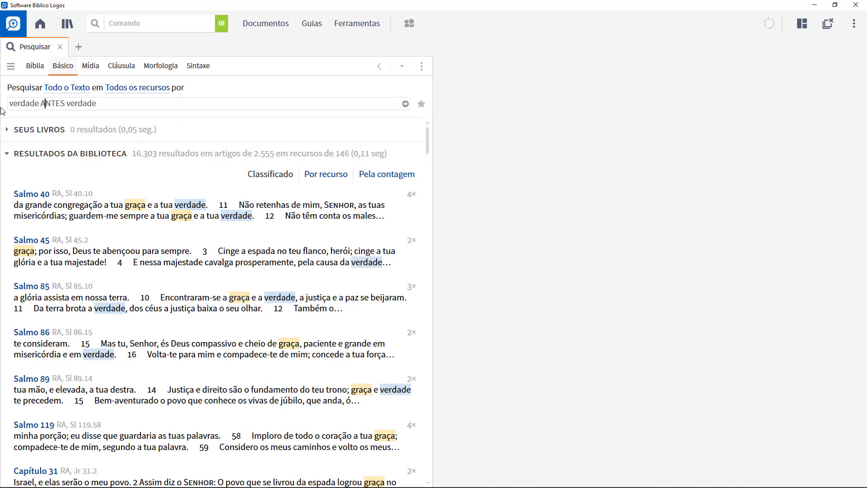
{"action": "key", "text": "End"}
{"action": "key", "text": "ctrl+BackSpace"}
{"action": "type", "text": "graça"}
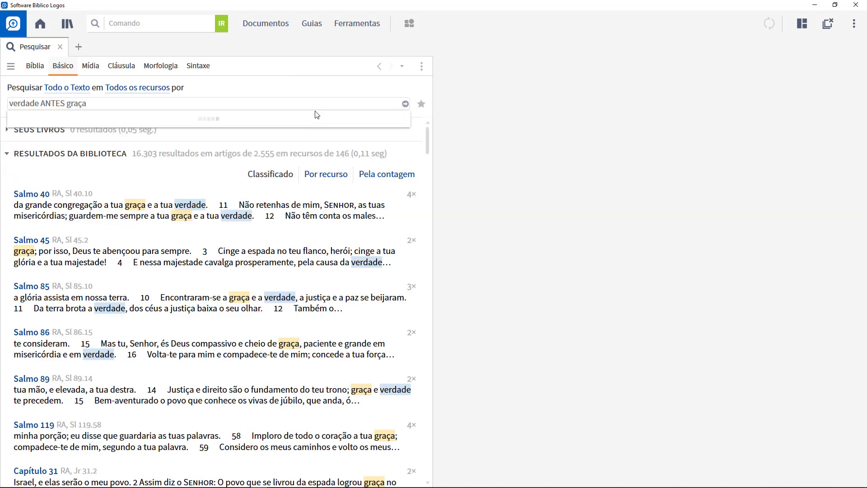
{"action": "left_click", "coordinate": [406, 104]}
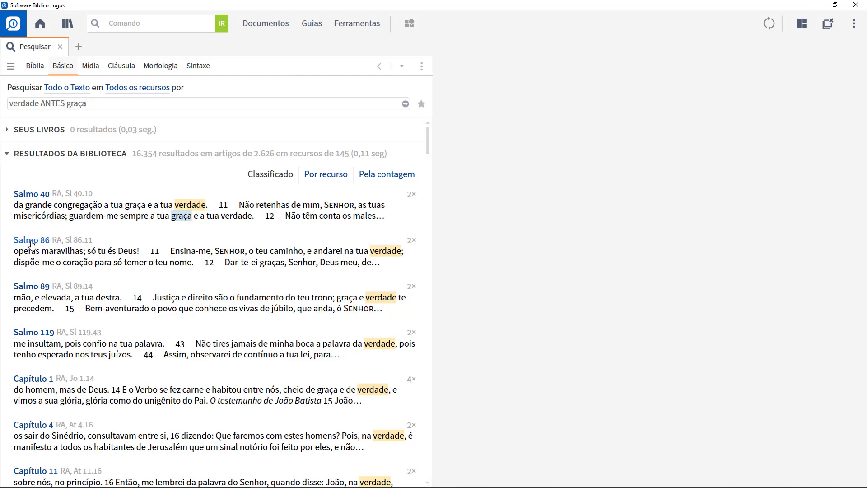
- Open the Salmo 86 result at verse 11 in Almeida Revista e Atualizada and examine the text from "verdade" to "graça" in verse 15
{"action": "left_click", "coordinate": [31, 245]}
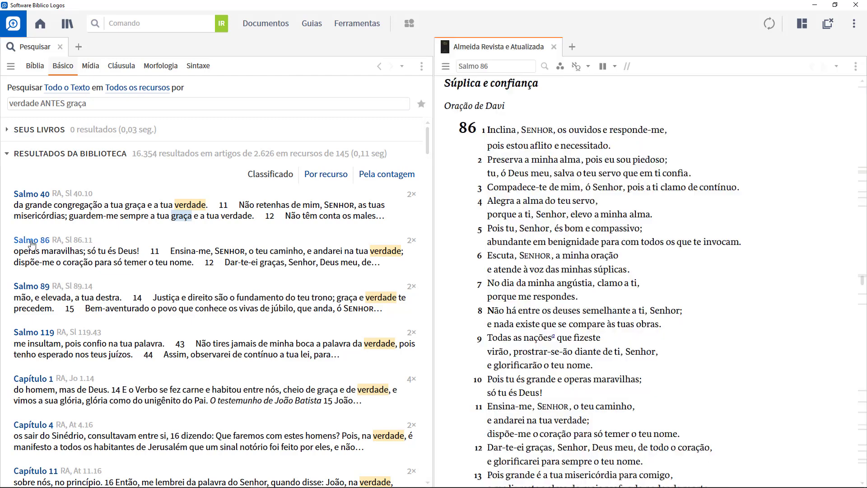
{"action": "left_click", "coordinate": [389, 255]}
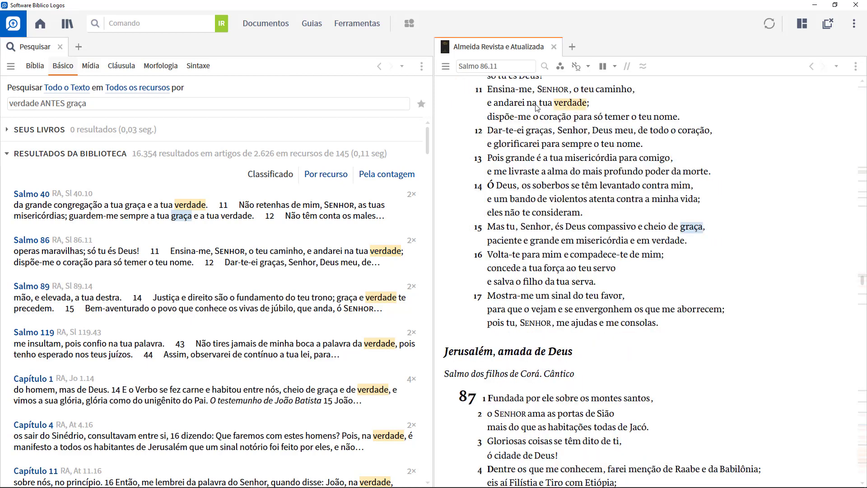
{"action": "left_click_drag", "start_coordinate": [527, 104], "coordinate": [713, 233]}
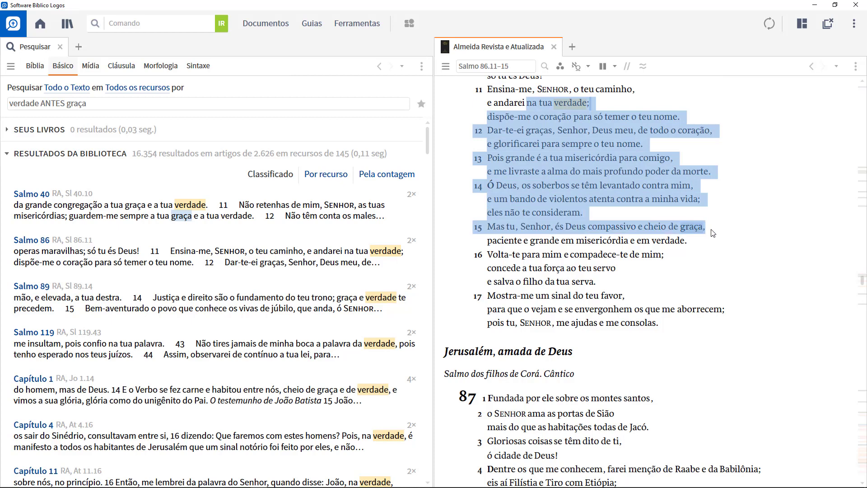
{"action": "left_click", "coordinate": [674, 189]}
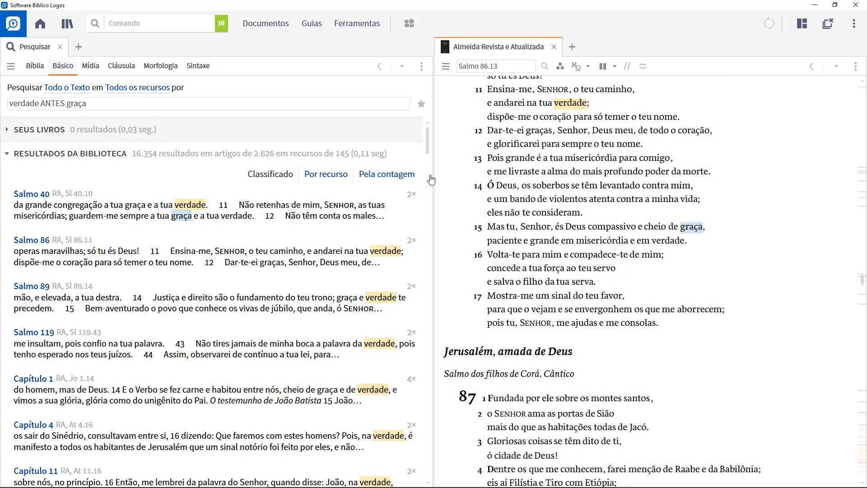
{"action": "scroll", "coordinate": [579, 177], "scroll_direction": "up", "scroll_amount": 3}
{"action": "scroll", "coordinate": [579, 177], "scroll_direction": "down", "scroll_amount": 2}
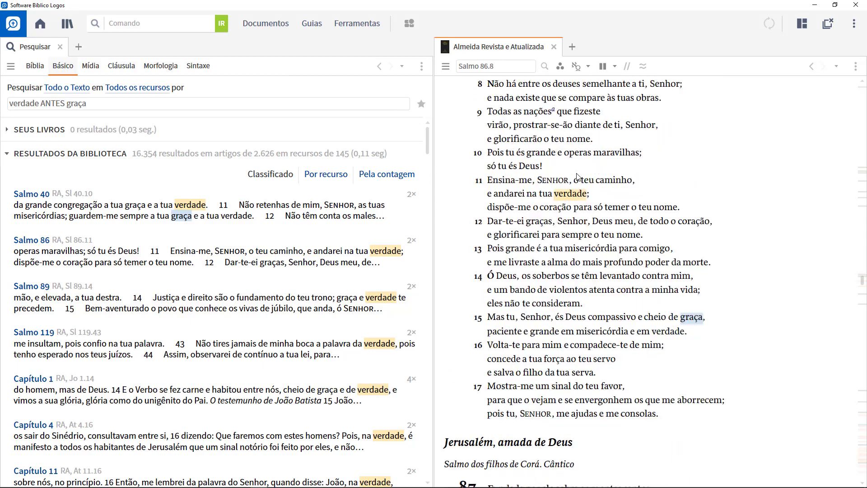
- Run "verdade ANTES graça" as a Bible search and again as a Basic search across all resources
{"action": "left_click", "coordinate": [35, 66]}
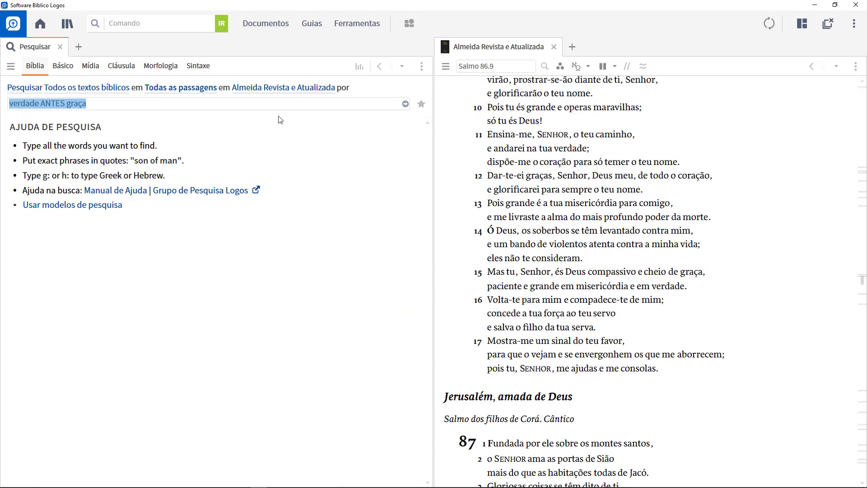
{"action": "left_click", "coordinate": [405, 104]}
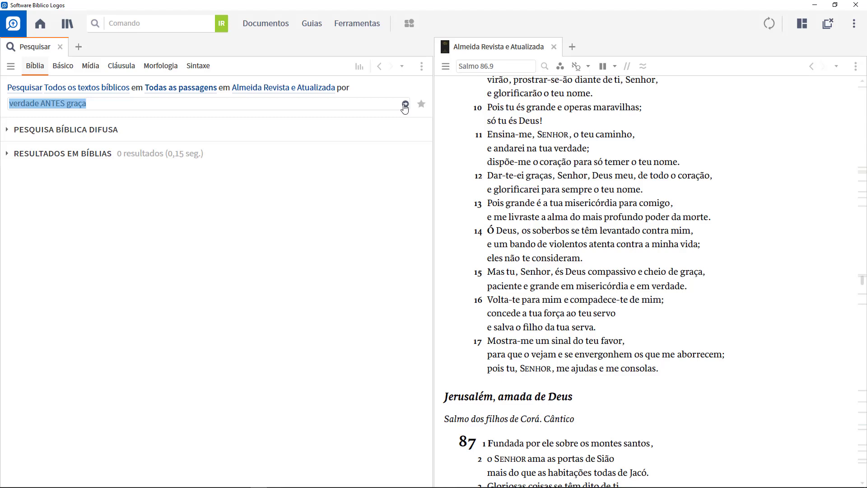
{"action": "left_click", "coordinate": [64, 68]}
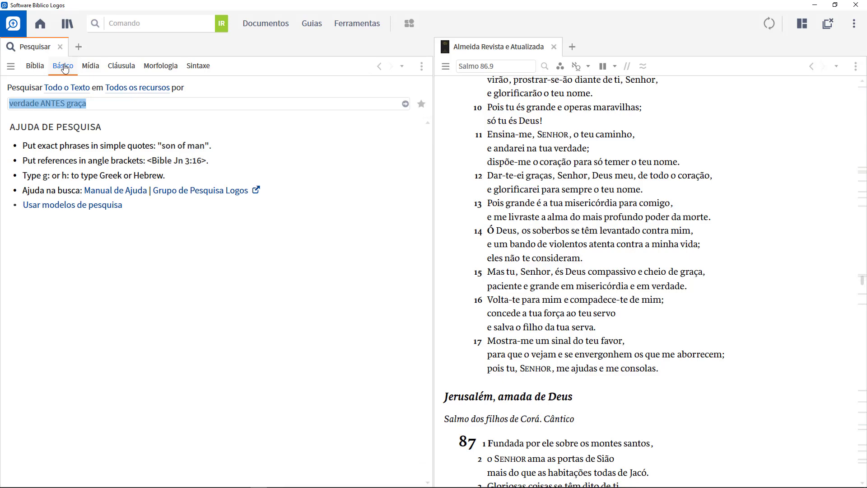
{"action": "left_click", "coordinate": [405, 106]}
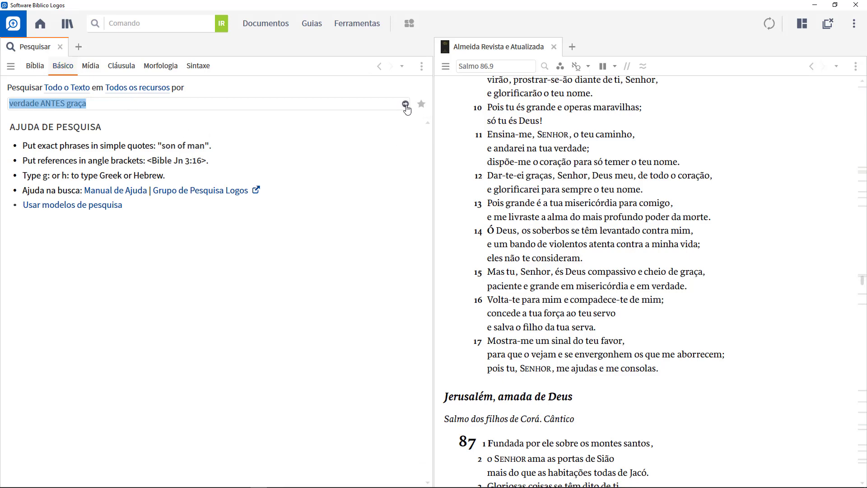
- Close the Almeida Revista e Atualizada resource and run the Basic search "verdade DEPOIS graça"
{"action": "left_click", "coordinate": [554, 47]}
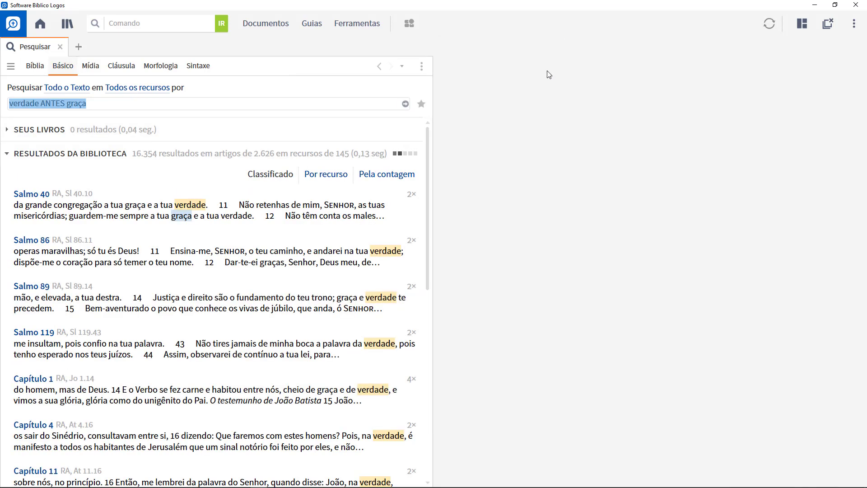
{"action": "left_click", "coordinate": [55, 105]}
{"action": "left_click_drag", "start_coordinate": [65, 103], "coordinate": [42, 104]}
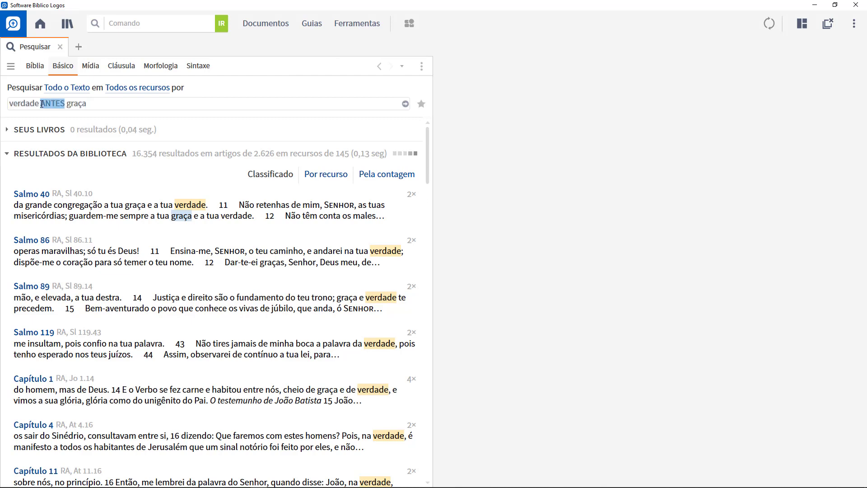
{"action": "type", "text": "DE"}
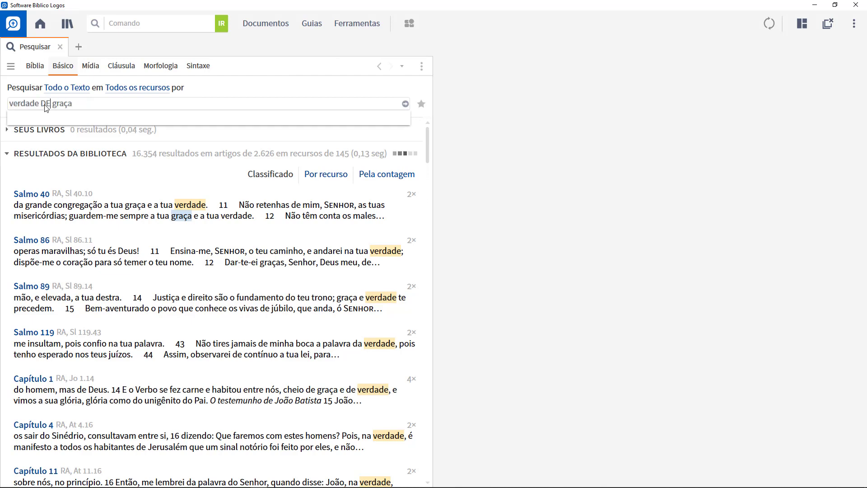
{"action": "type", "text": "POIS"}
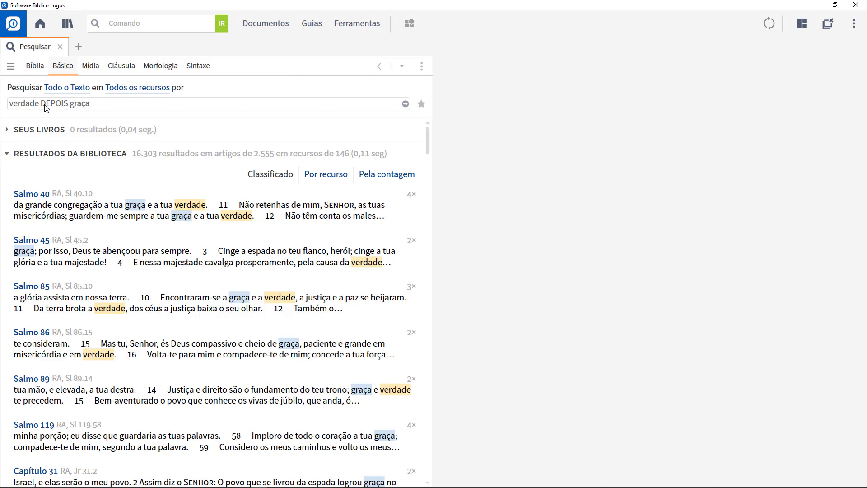
- Limit the operator to a distance of six words and run "verdade DEPOIS 6 PALAVRAS graça"
{"action": "key", "text": "BackSpace"}
{"action": "key", "text": "BackSpace"}
{"action": "key", "text": "BackSpace"}
{"action": "key", "text": "BackSpace"}
{"action": "key", "text": "BackSpace"}
{"action": "key", "text": "BackSpace"}
{"action": "type", "text": "DEPOIS"}
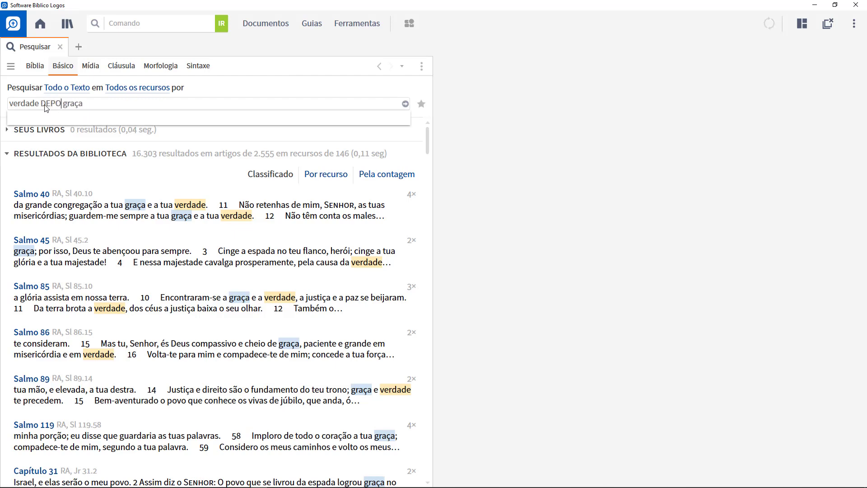
{"action": "type", "text": " 6"}
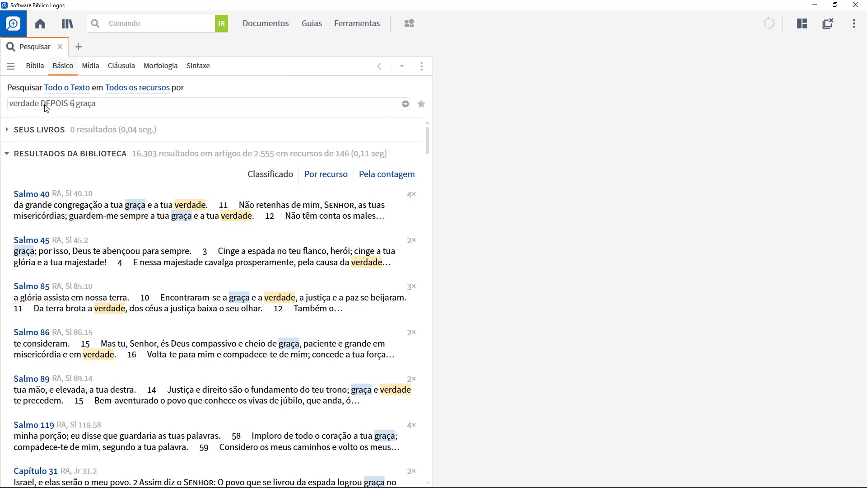
{"action": "type", "text": " PALAVRAS"}
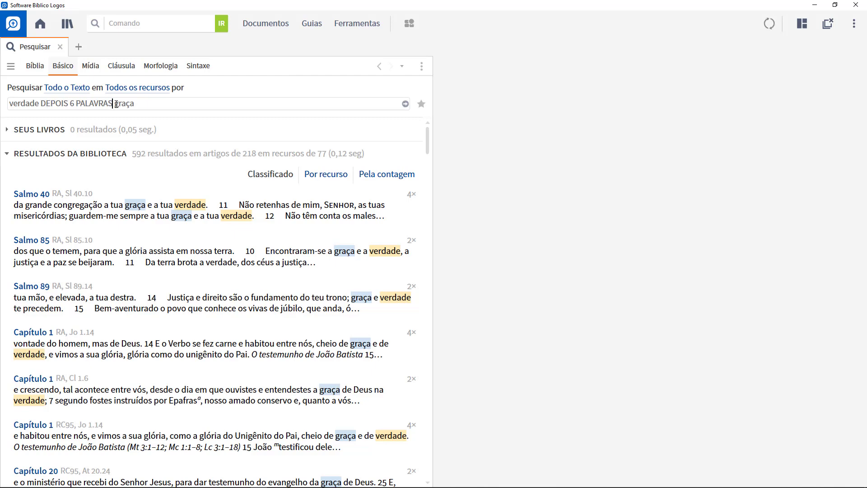
- Switch to the Bible search, replace the distance operator with ENAO and run "verdade ENAO graça"
{"action": "left_click_drag", "start_coordinate": [112, 103], "coordinate": [108, 103]}
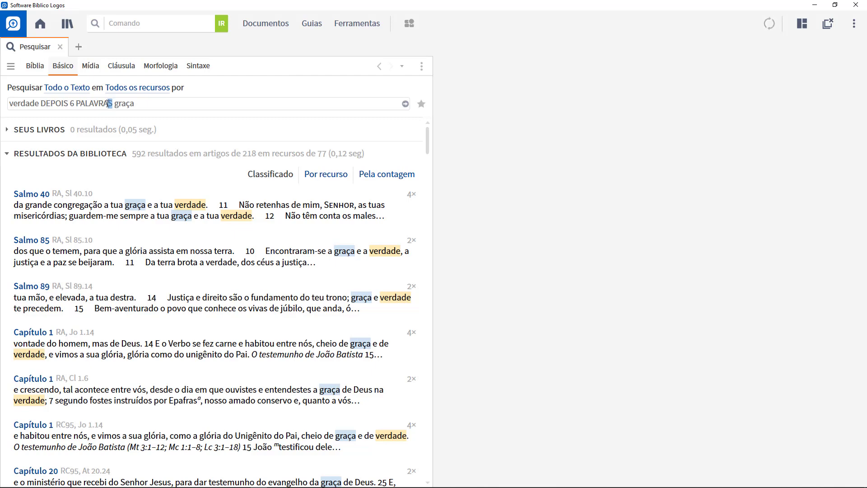
{"action": "left_click", "coordinate": [47, 75]}
{"action": "left_click", "coordinate": [142, 109]}
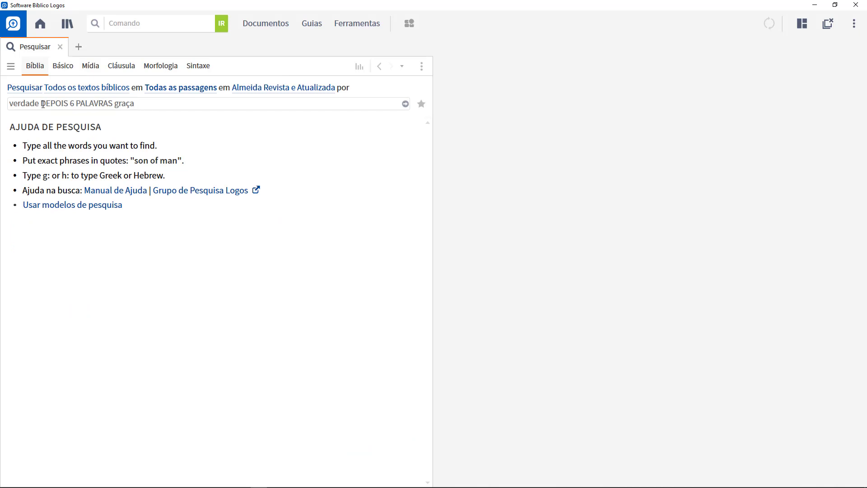
{"action": "left_click_drag", "start_coordinate": [40, 103], "coordinate": [112, 103]}
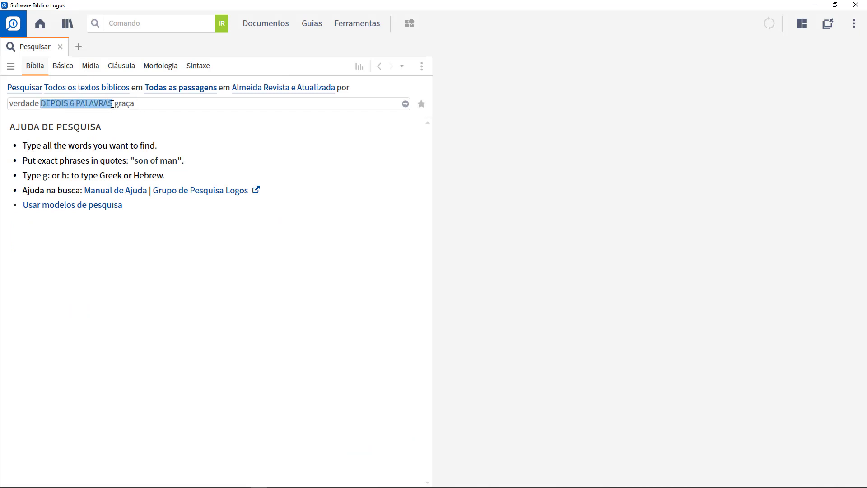
{"action": "type", "text": "ENAO"}
{"action": "key", "text": "Return"}
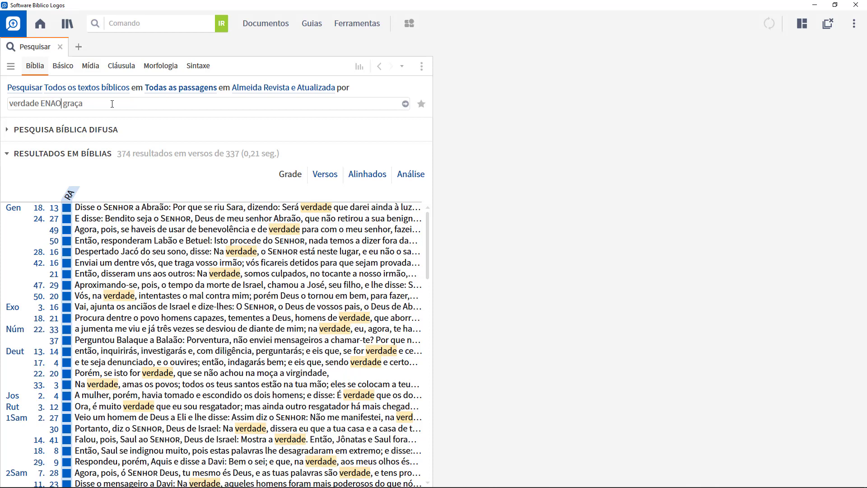
- Swap the two words around the exclusion operator and run "graça ENAO verdade" in the Bible search
{"action": "left_click_drag", "start_coordinate": [93, 104], "coordinate": [6, 105]}
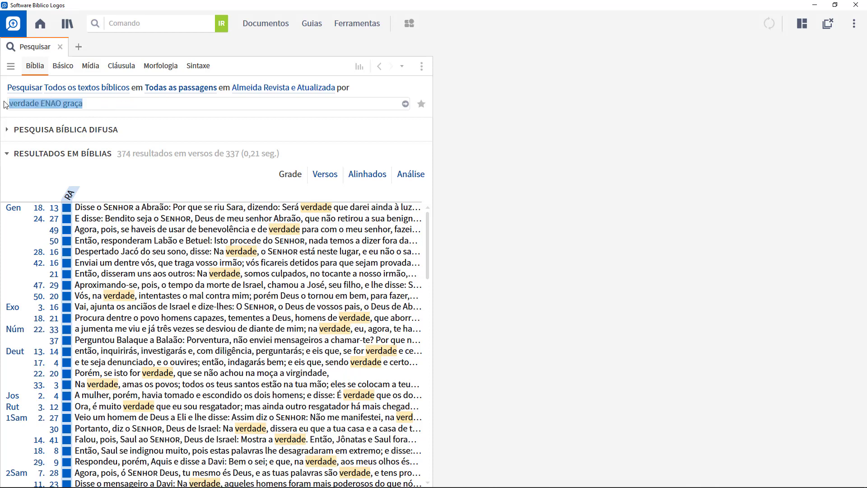
{"action": "type", "text": "gra"}
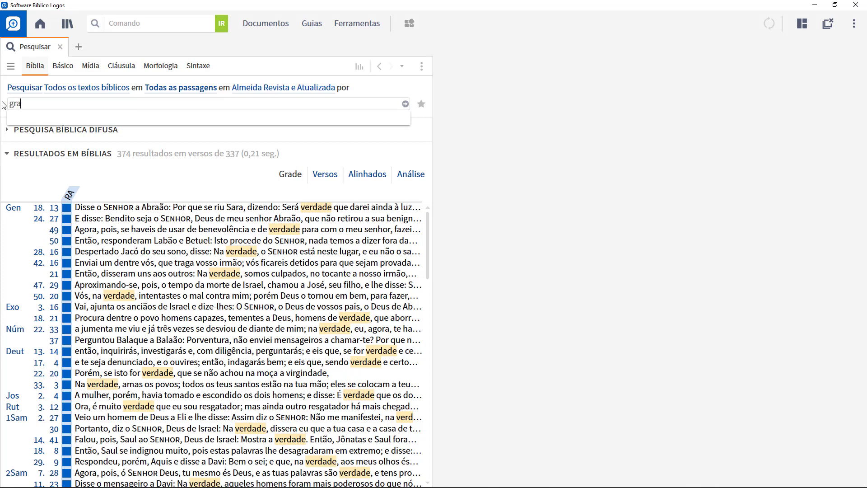
{"action": "type", "text": "ça EN"}
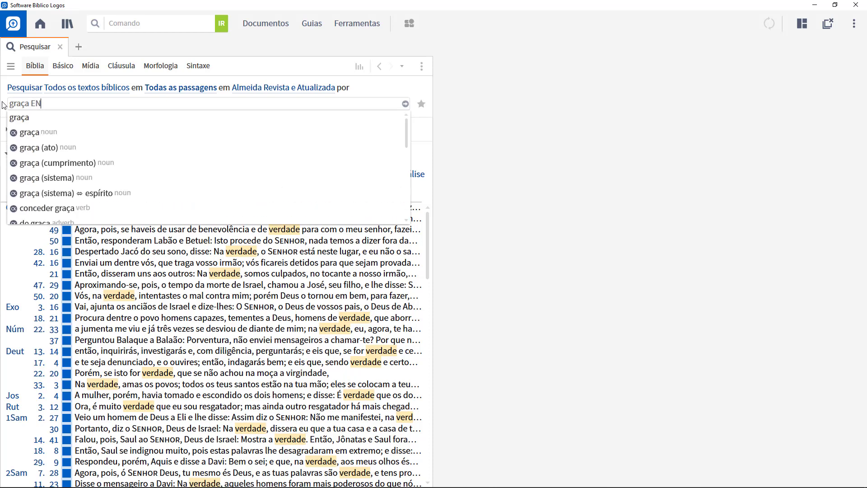
{"action": "type", "text": "AO verdade"}
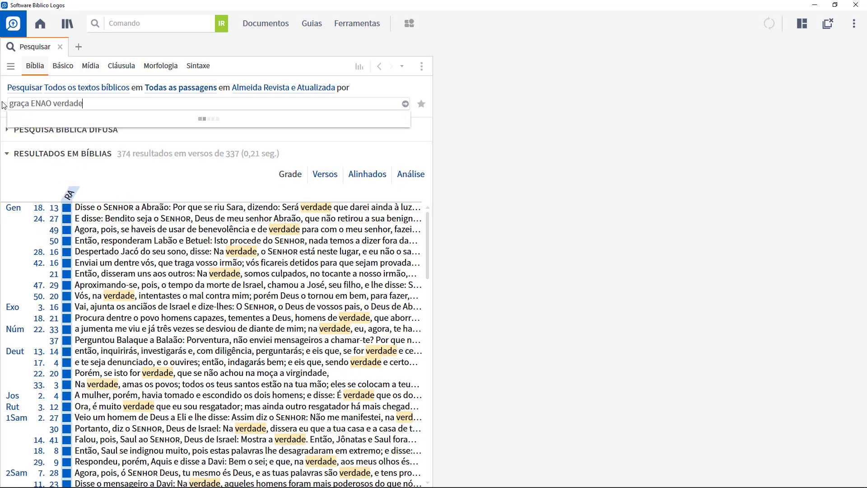
{"action": "key", "text": "Return"}
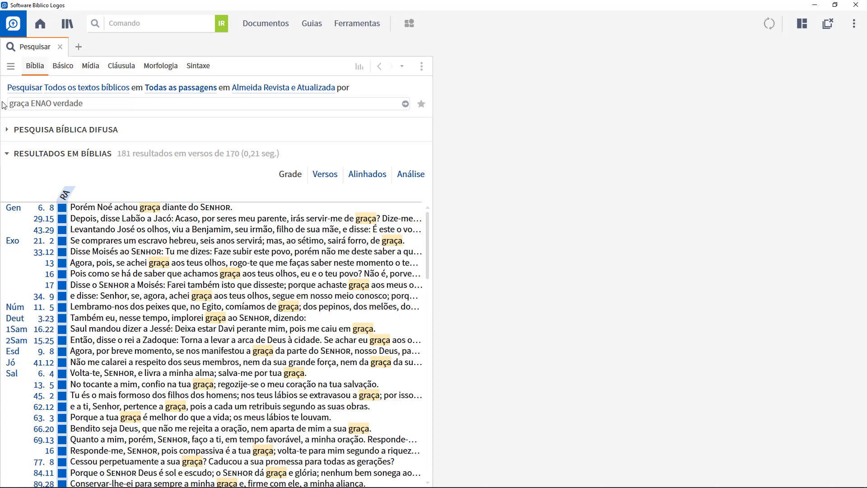
- Replace the query with the Greek lemma εἰρήνη (paz), looked up as g:eirene, and run the Bible search
{"action": "key", "text": "BackSpace"}
{"action": "key", "text": "BackSpace"}
{"action": "key", "text": "BackSpace"}
{"action": "key", "text": "BackSpace"}
{"action": "key", "text": "BackSpace"}
{"action": "key", "text": "BackSpace"}
{"action": "key", "text": "BackSpace"}
{"action": "key", "text": "BackSpace"}
{"action": "key", "text": "BackSpace"}
{"action": "key", "text": "BackSpace"}
{"action": "key", "text": "BackSpace"}
{"action": "key", "text": "BackSpace"}
{"action": "key", "text": "BackSpace"}
{"action": "key", "text": "BackSpace"}
{"action": "key", "text": "BackSpace"}
{"action": "key", "text": "BackSpace"}
{"action": "key", "text": "BackSpace"}
{"action": "key", "text": "BackSpace"}
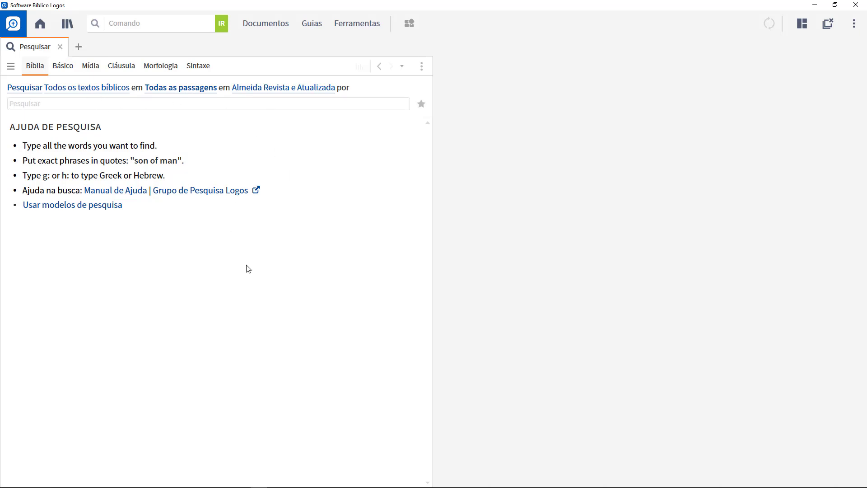
{"action": "type", "text": "g:"}
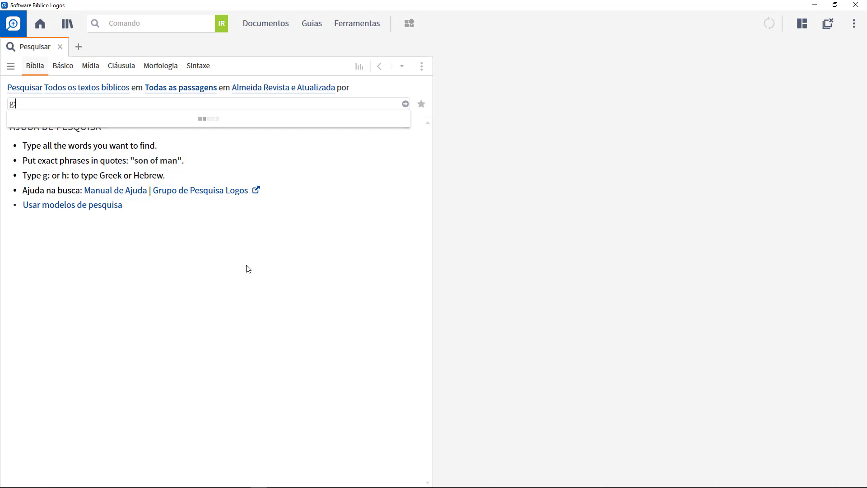
{"action": "type", "text": "eirene"}
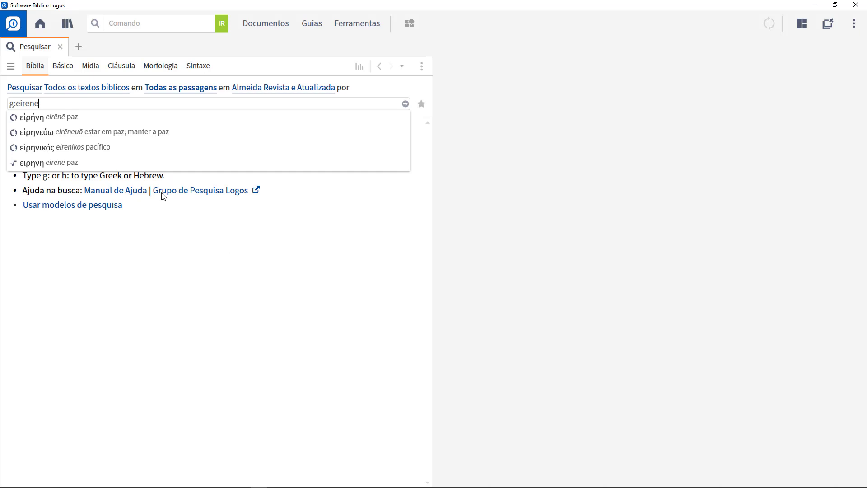
{"action": "left_click", "coordinate": [42, 121]}
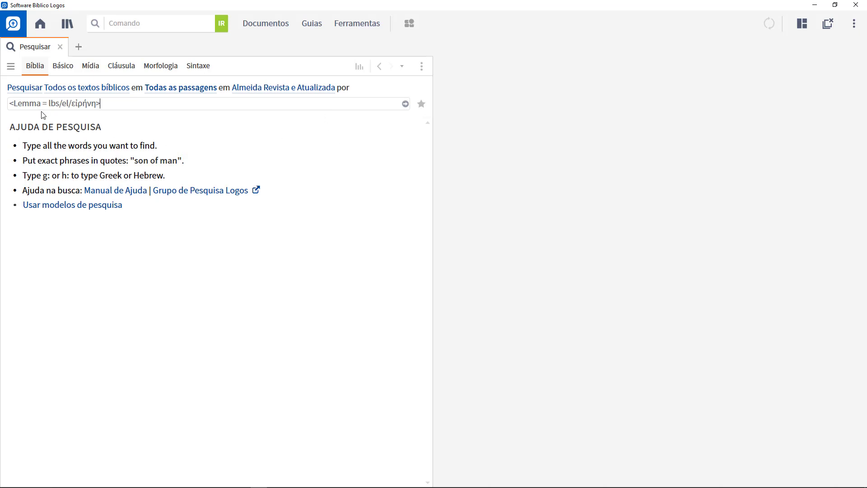
{"action": "left_click", "coordinate": [406, 105]}
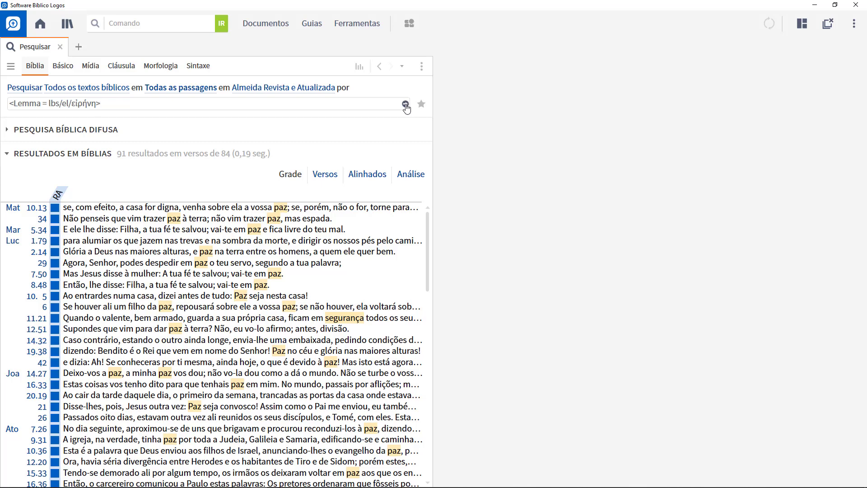
- Exclude the translation "paz" from the lemma search with ENAO and show the results in the Versos view
{"action": "type", "text": "ENAO"}
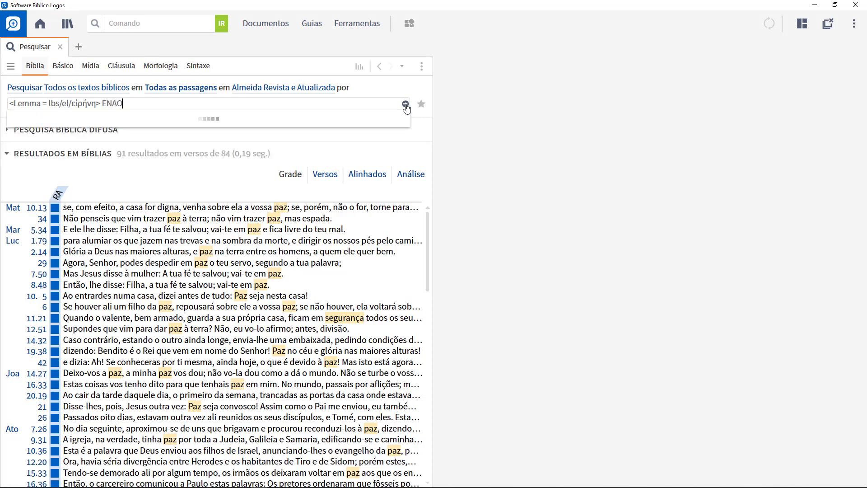
{"action": "type", "text": " paz"}
{"action": "key", "text": "Return"}
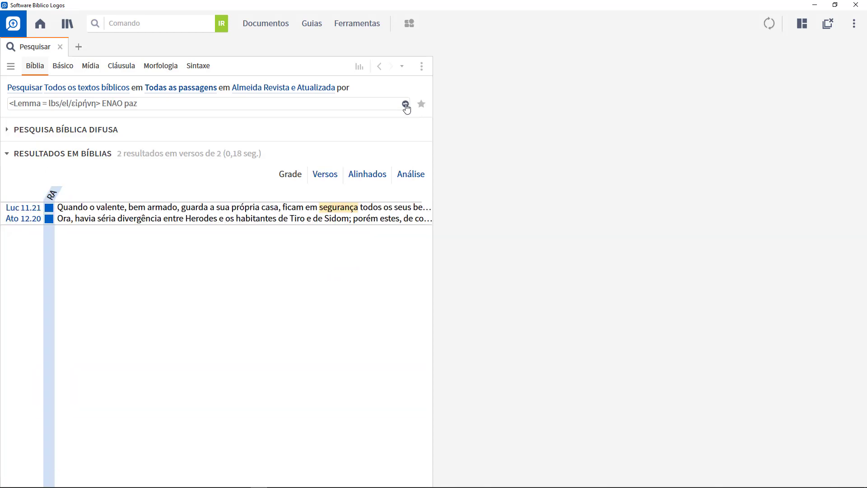
{"action": "left_click", "coordinate": [323, 177]}
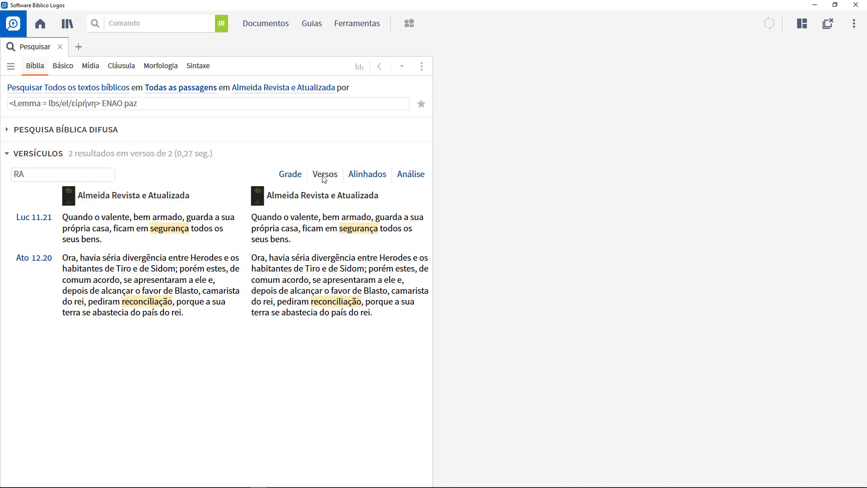
- Replace ENAO with a minus sign directly before "paz" in the lemma query and run the search
{"action": "left_click", "coordinate": [126, 103]}
{"action": "left_click", "coordinate": [126, 103]}
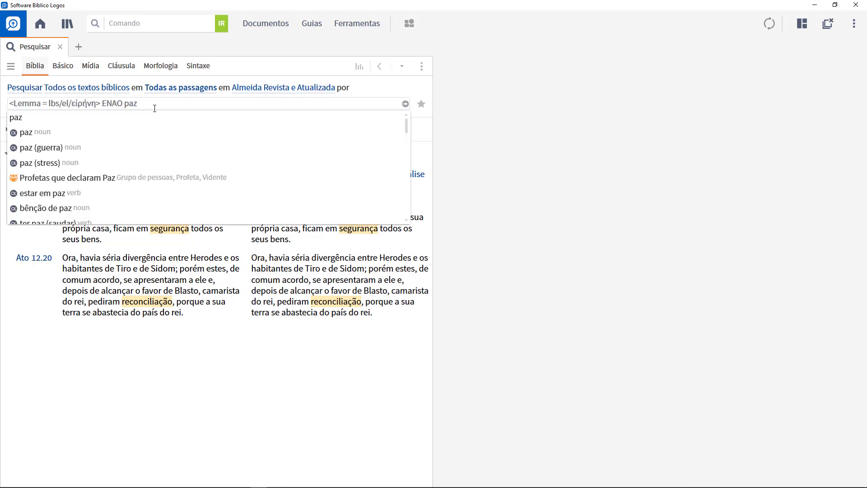
{"action": "key", "text": "BackSpace"}
{"action": "key", "text": "BackSpace"}
{"action": "key", "text": "BackSpace"}
{"action": "key", "text": "BackSpace"}
{"action": "key", "text": "BackSpace"}
{"action": "type", "text": "-"}
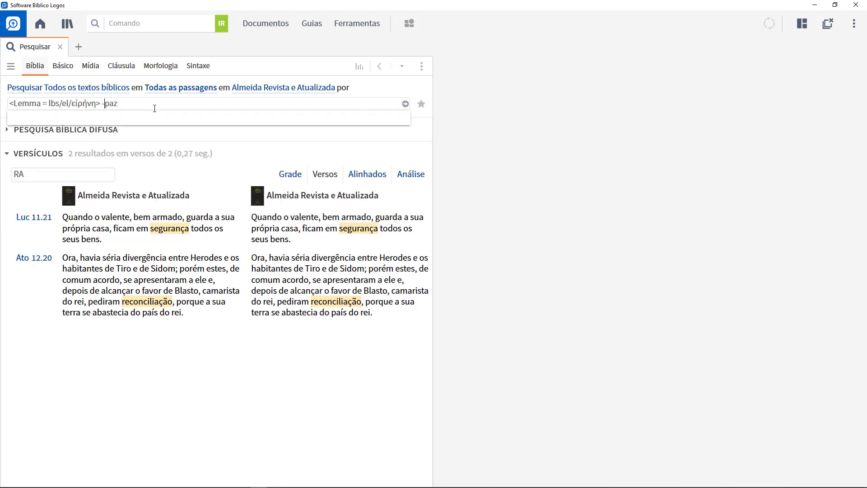
{"action": "key", "text": "Return"}
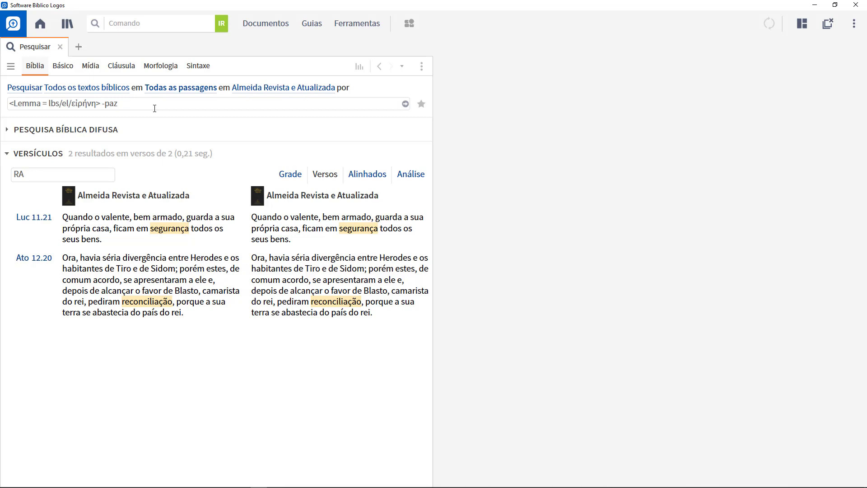
- Replace the lemma query in the Bible search with the comma-separated words "graça, verdade" grouped in parentheses
{"action": "left_click_drag", "start_coordinate": [118, 104], "coordinate": [9, 103]}
{"action": "mouse_move", "coordinate": [181, 196]}
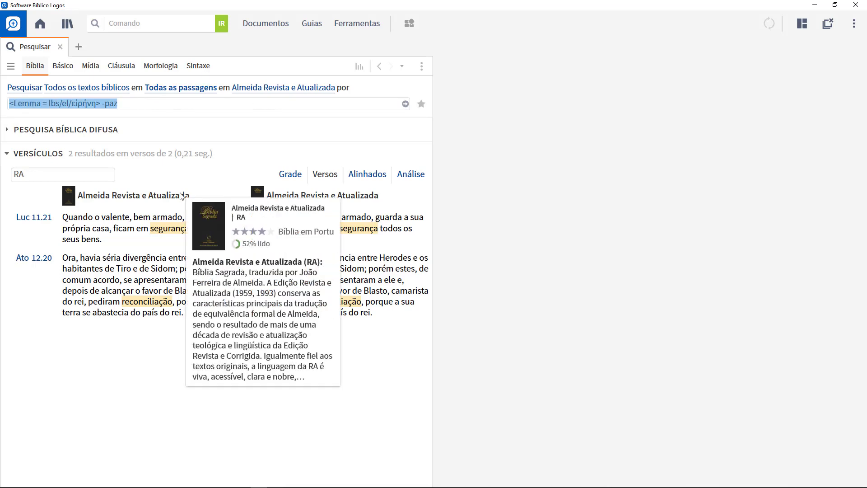
{"action": "type", "text": "graça"}
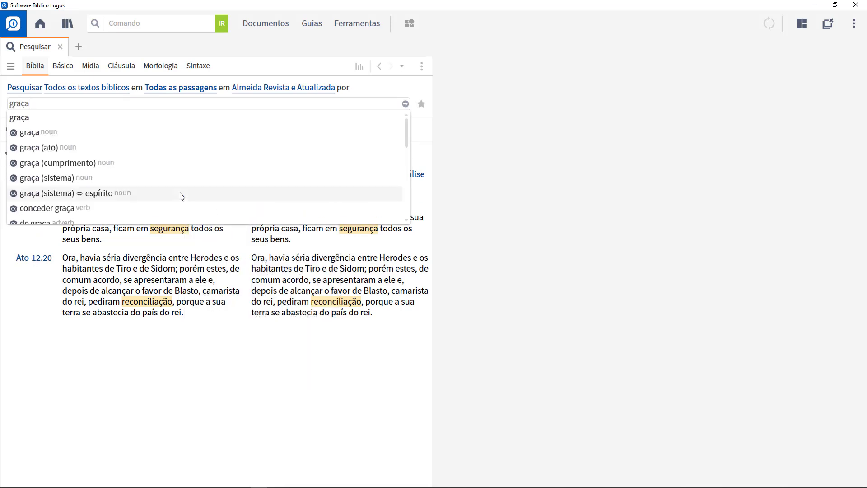
{"action": "type", "text": ", verdade"}
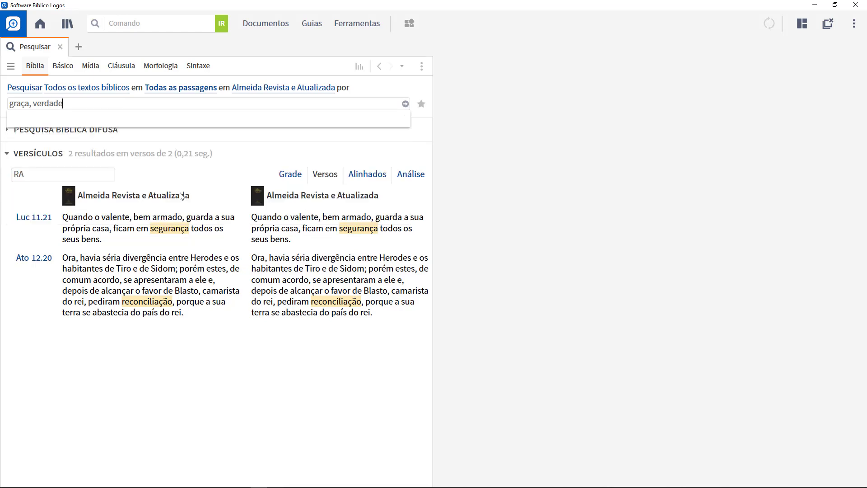
{"action": "key", "text": "Return"}
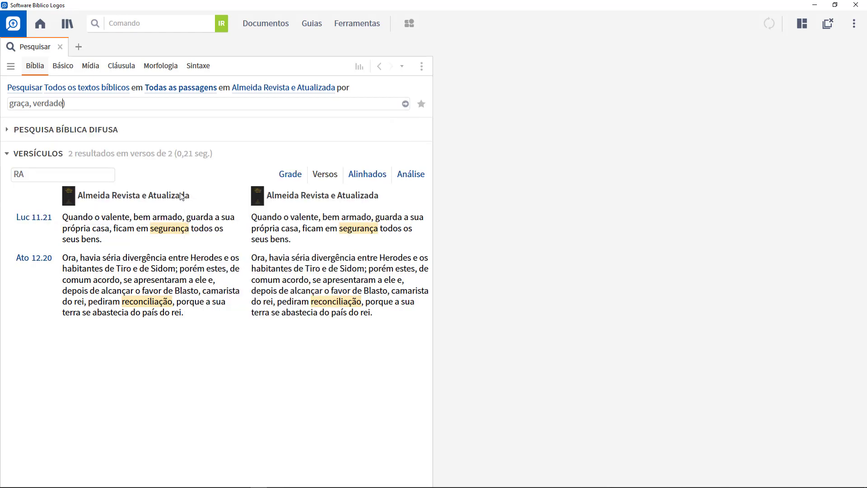
{"action": "key", "text": "Home"}
{"action": "type", "text": "("}
{"action": "key", "text": "Right"}
{"action": "key", "text": "Right"}
{"action": "key", "text": "Right"}
{"action": "key", "text": "Right"}
{"action": "key", "text": "Right"}
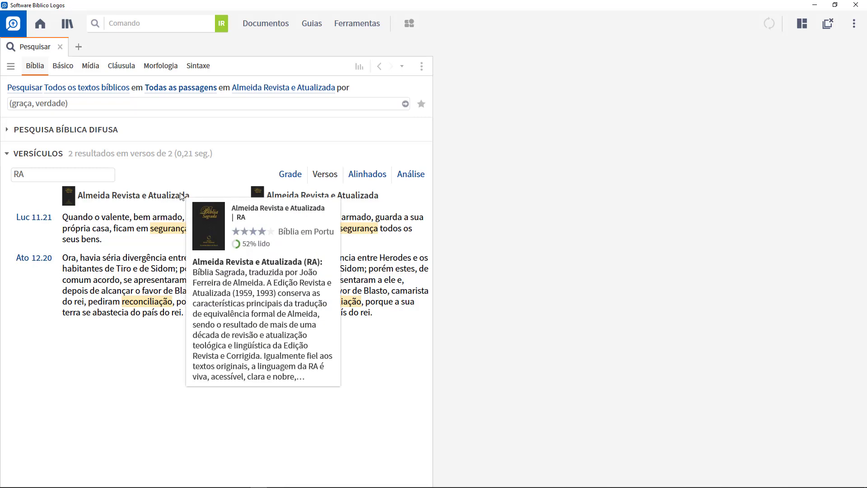
- Append "E paz" after the parenthesised words and run the Bible search for "(graça, verdade) E paz"
{"action": "type", "text": "E"}
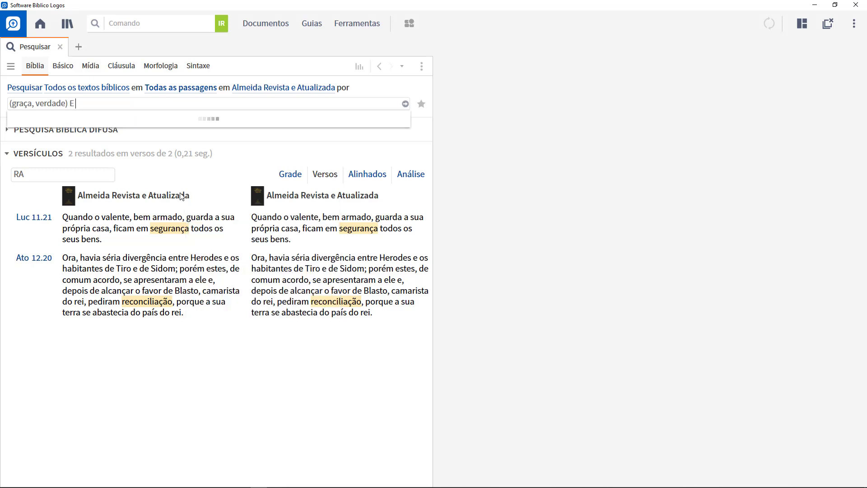
{"action": "type", "text": " paz"}
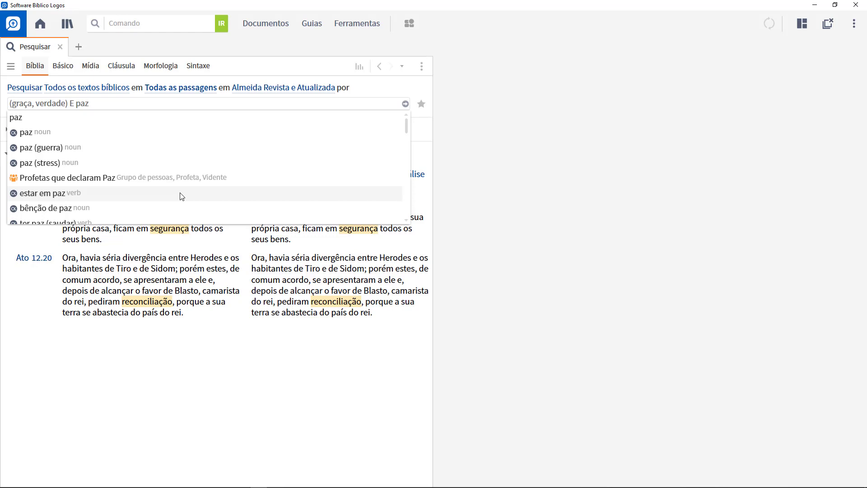
{"action": "left_click", "coordinate": [405, 104]}
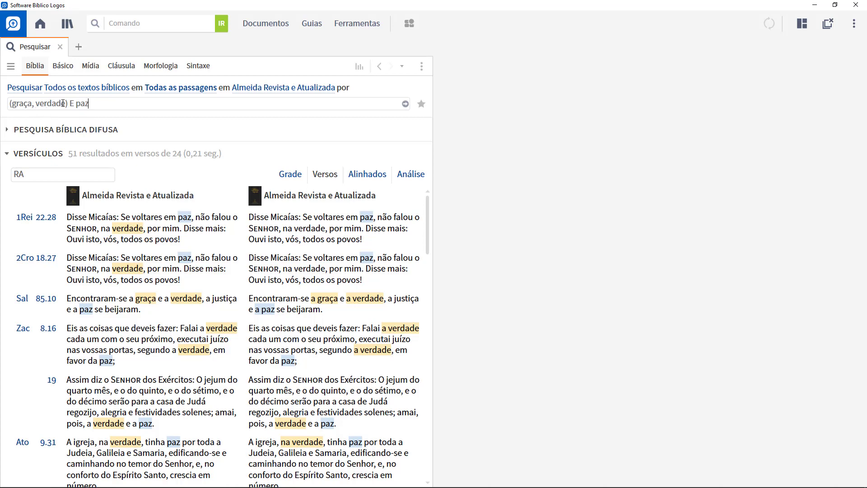
- Replace the comma inside the parentheses with the operator E and run the search "(graça E verdade) E paz"
{"action": "left_click", "coordinate": [33, 104]}
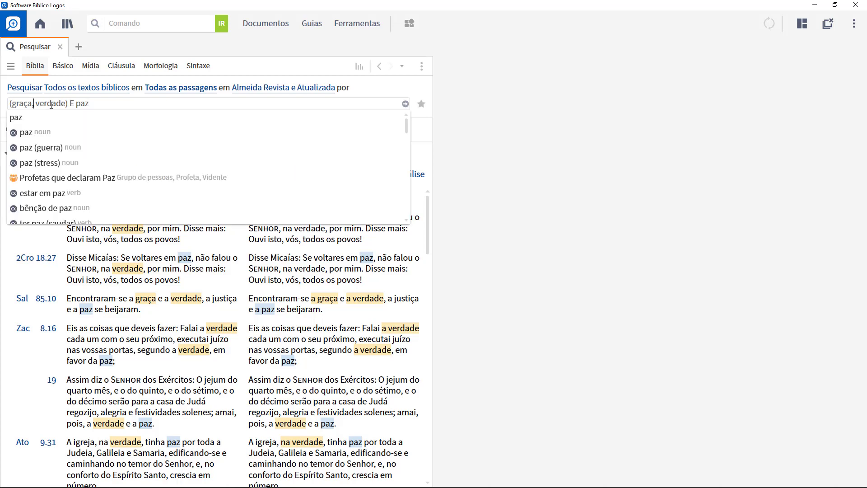
{"action": "key", "text": "BackSpace"}
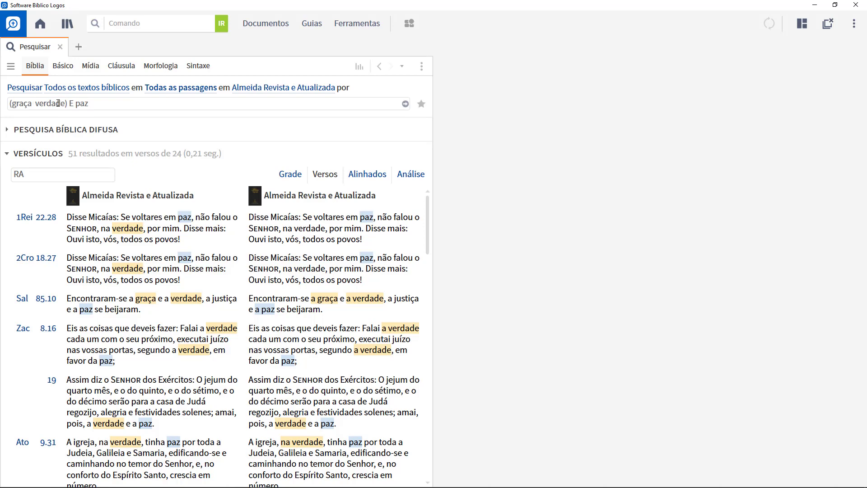
{"action": "type", "text": "E"}
{"action": "left_click", "coordinate": [405, 105]}
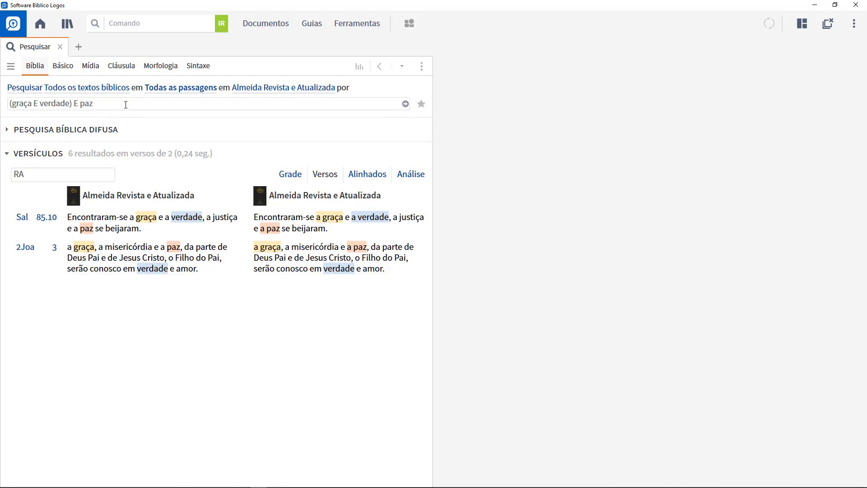
- Replace the query with the plain words "graça verdade paz", without operators or parentheses, and run the Bible search
{"action": "left_click_drag", "start_coordinate": [126, 104], "coordinate": [1, 108]}
{"action": "type", "text": "graça "}
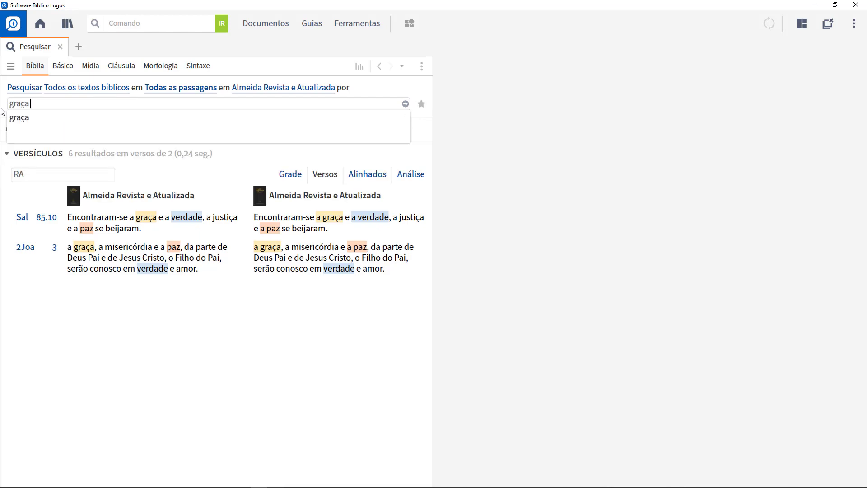
{"action": "type", "text": "verdade paz"}
{"action": "key", "text": "Return"}
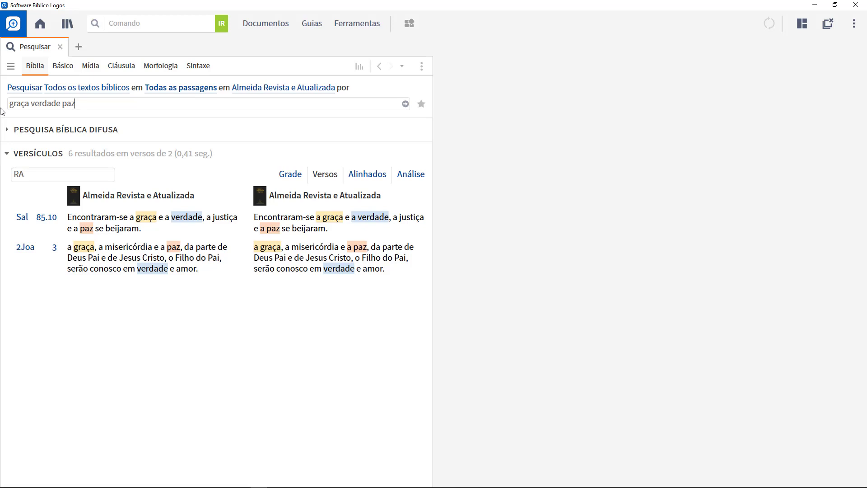
- Clear the Bible search query and enter "(graça, verdade) E paz" in its place
{"action": "key", "text": "BackSpace"}
{"action": "key", "text": "BackSpace"}
{"action": "key", "text": "BackSpace"}
{"action": "key", "text": "BackSpace"}
{"action": "key", "text": "BackSpace"}
{"action": "key", "text": "BackSpace"}
{"action": "key", "text": "BackSpace"}
{"action": "key", "text": "BackSpace"}
{"action": "key", "text": "BackSpace"}
{"action": "key", "text": "BackSpace"}
{"action": "key", "text": "BackSpace"}
{"action": "key", "text": "BackSpace"}
{"action": "key", "text": "BackSpace"}
{"action": "key", "text": "BackSpace"}
{"action": "key", "text": "BackSpace"}
{"action": "key", "text": "BackSpace"}
{"action": "key", "text": "BackSpace"}
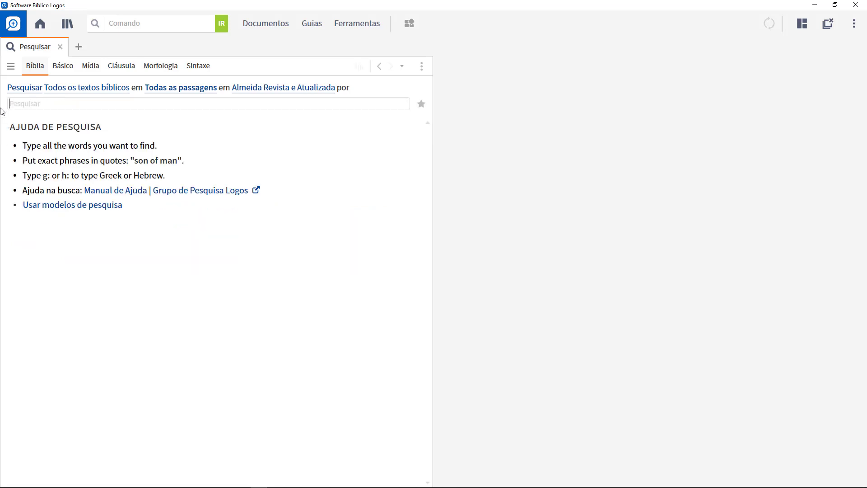
{"action": "type", "text": "(graça, verdade)"}
{"action": "type", "text": "E paz"}
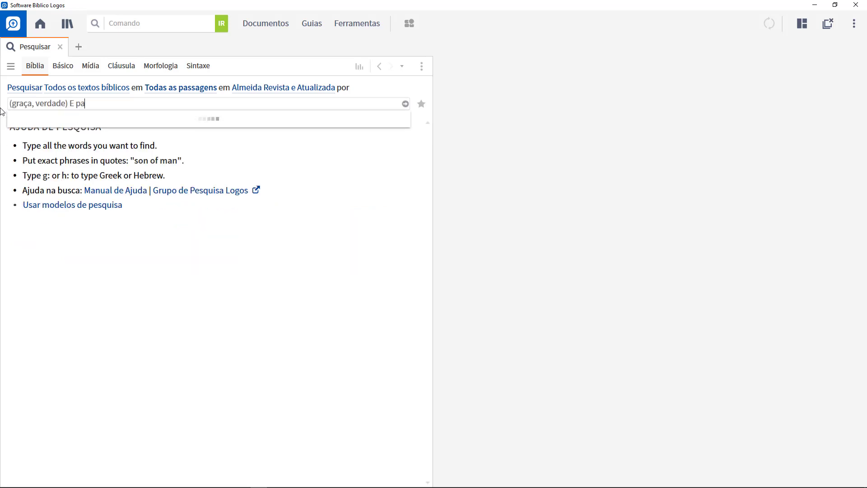